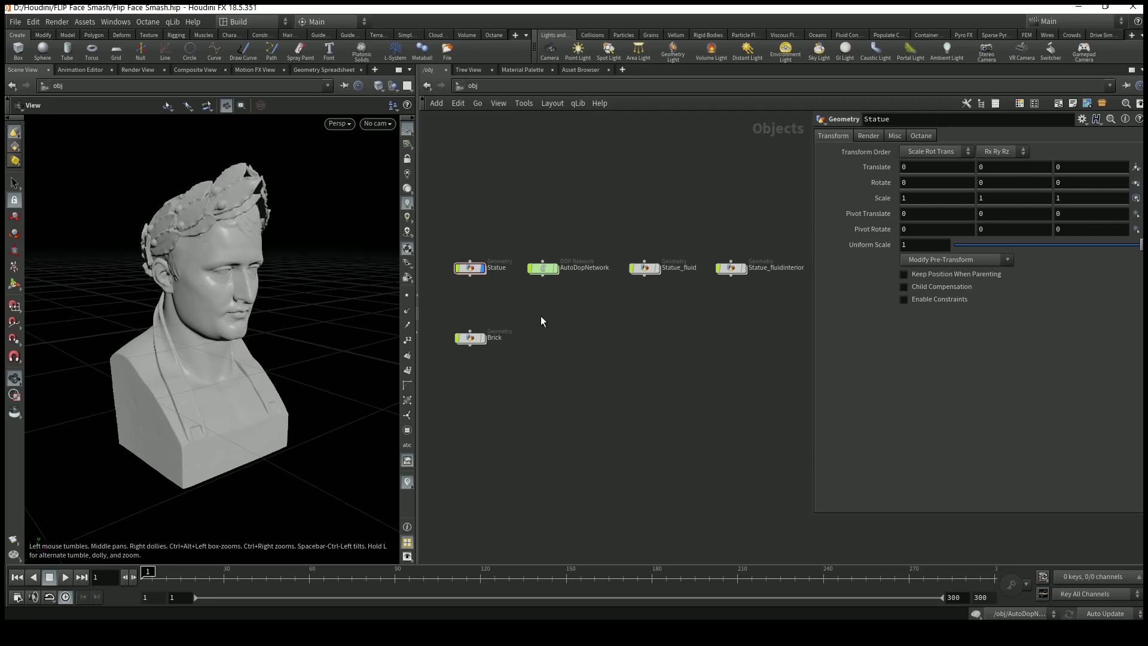
Open the Statue geometry network and examine the bust from the side, front and up close.
double_click(470, 268)
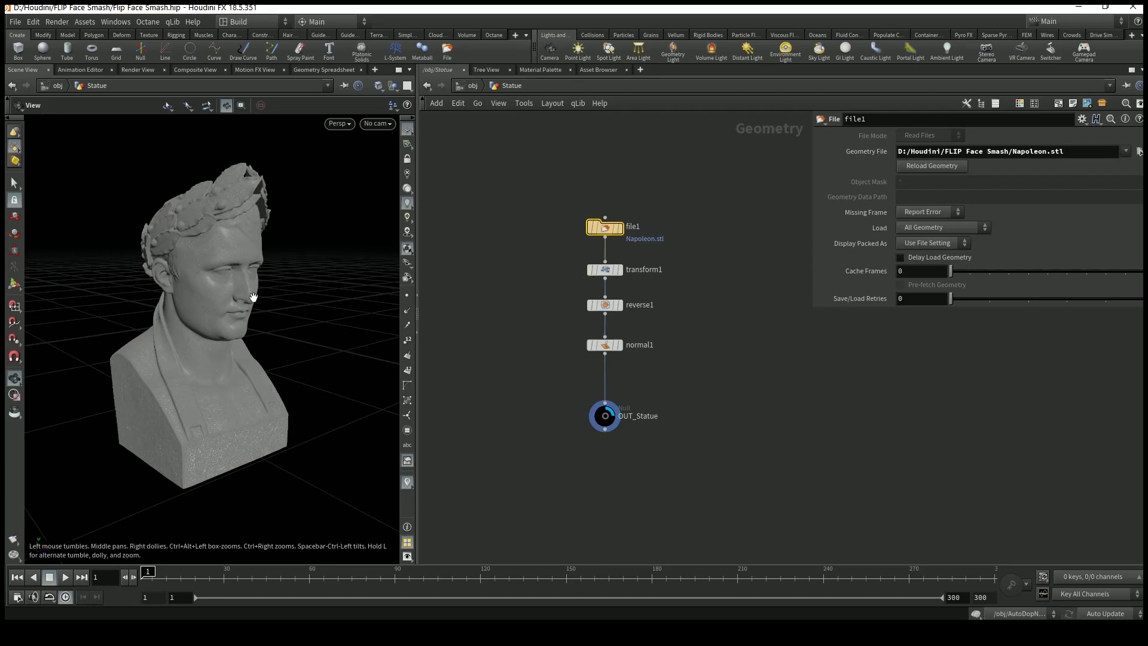
left_click_drag(223, 299, 323, 284)
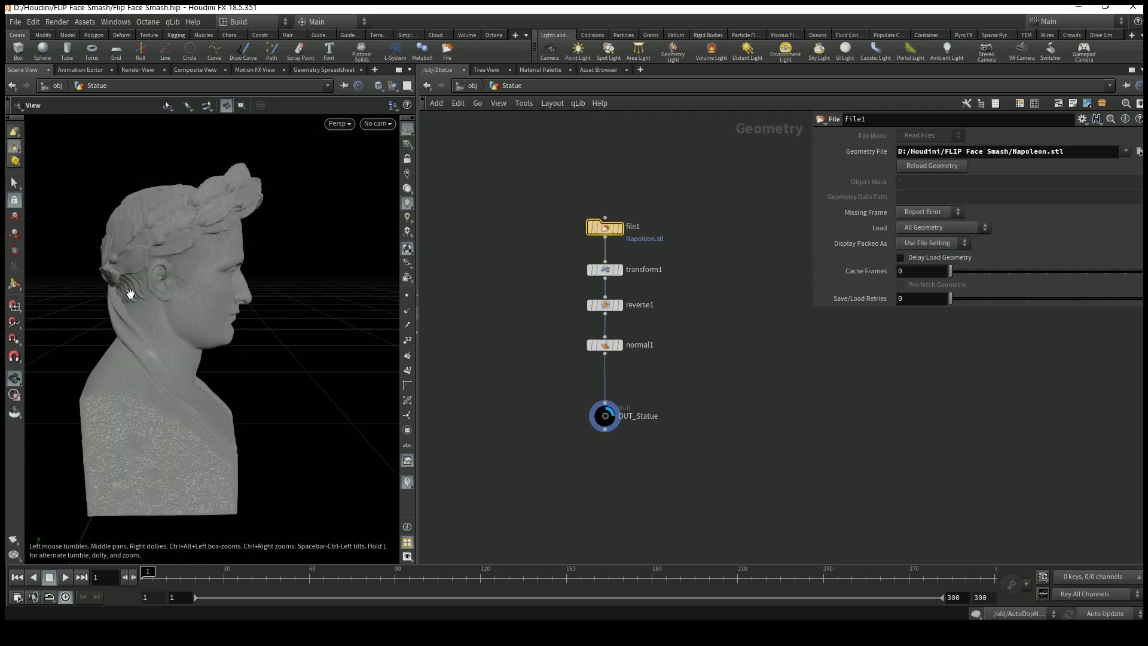
left_click_drag(161, 287, 231, 238)
scroll(229, 245, "up", 10)
scroll(230, 244, "down", 10)
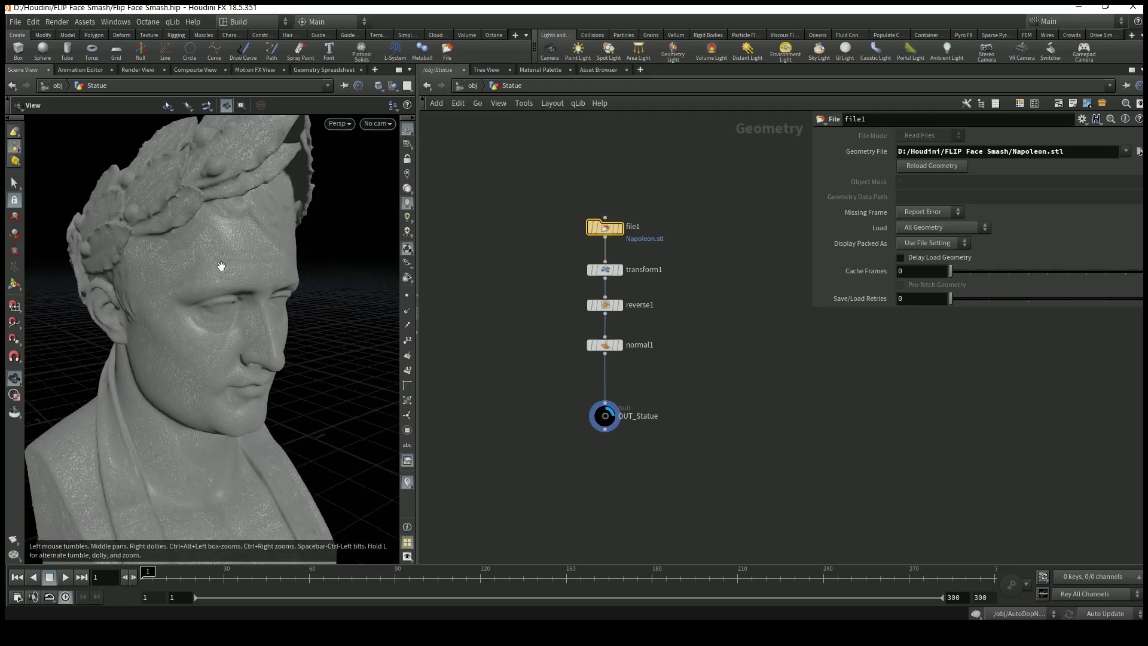
scroll(220, 266, "down", 8)
left_click_drag(256, 256, 223, 336)
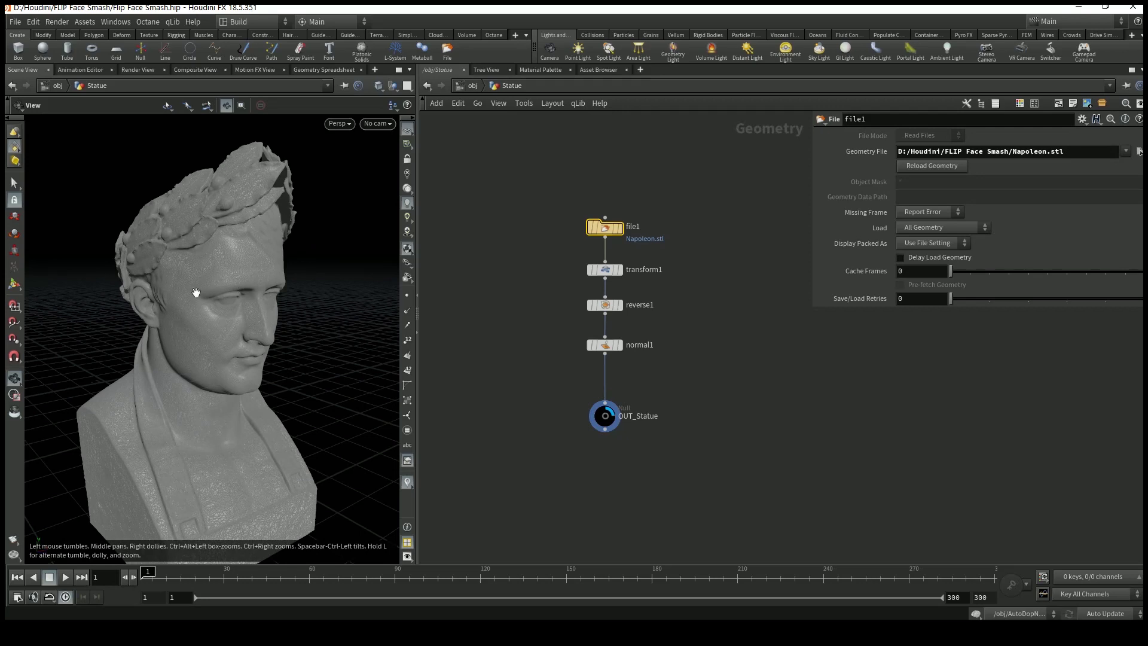
left_click_drag(203, 272, 239, 287)
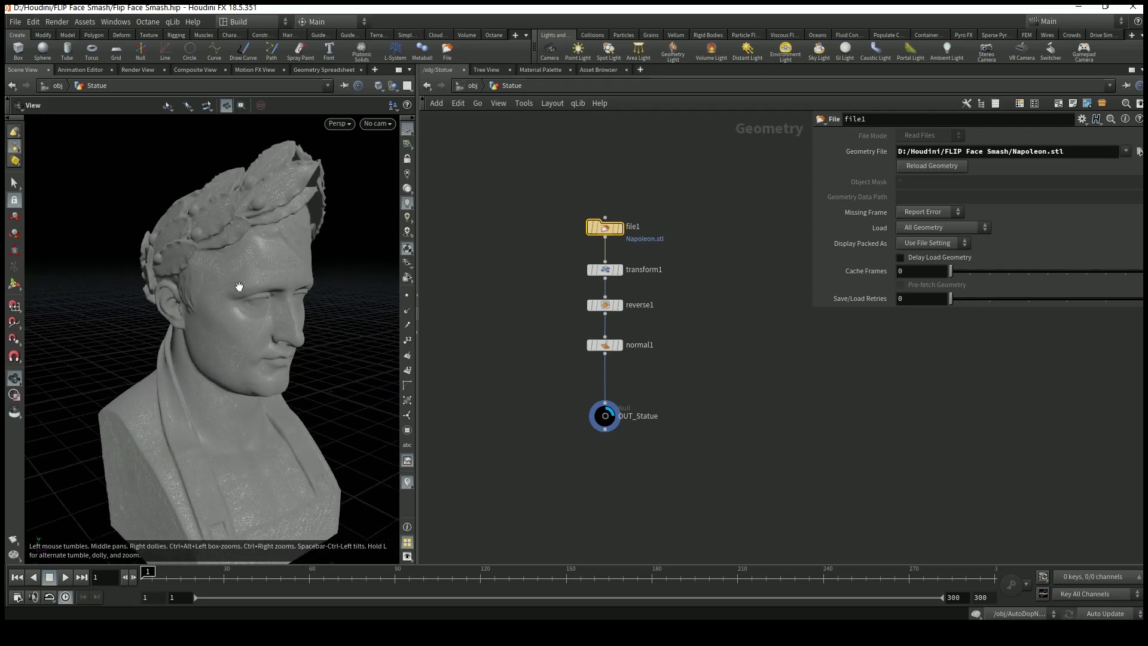
Display the raw Napoleon.stl mesh from the file1 node and frame it in the viewport.
left_click(619, 228)
left_click_drag(330, 358, 313, 322)
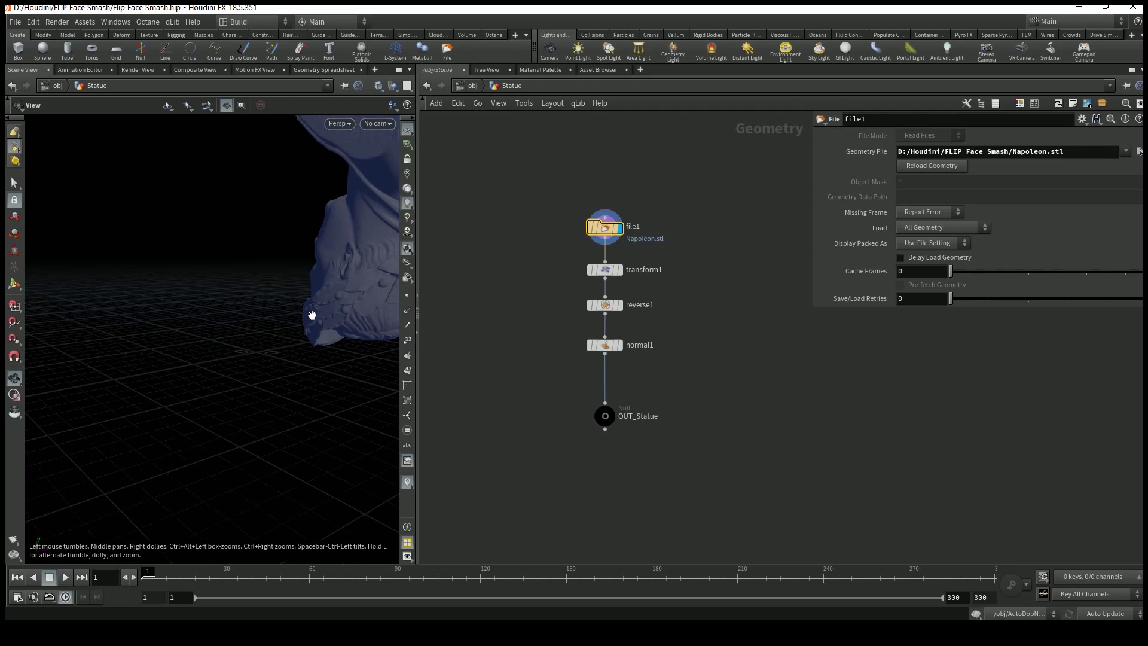
key("h")
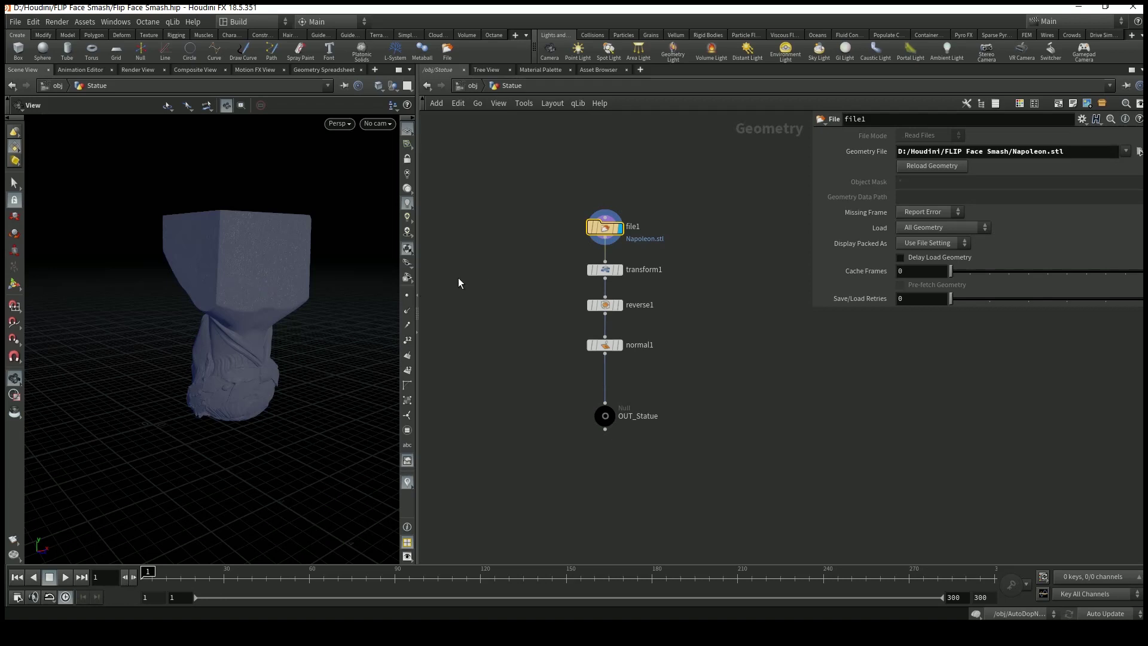
left_click_drag(289, 303, 323, 272)
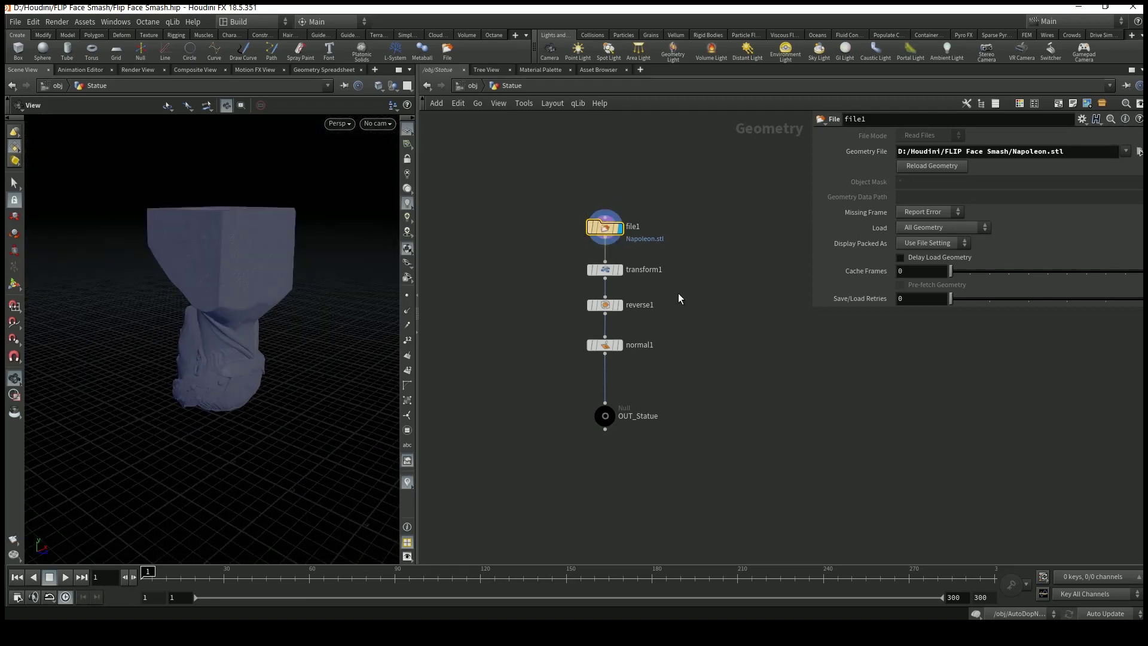
Display the output of transform1 and bring up its parameters to examine the reoriented bust.
left_click(620, 269)
left_click(613, 270)
left_click_drag(219, 353, 275, 299)
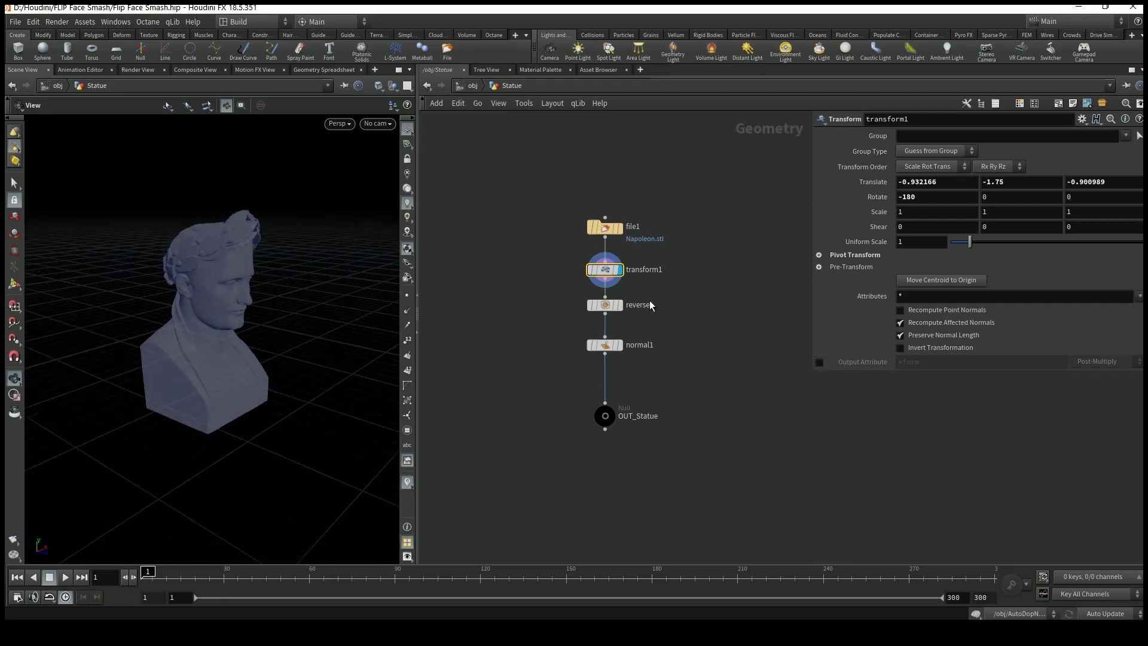
Display the output of reverse1 and examine the surface of the bust up close.
left_click(620, 310)
left_click_drag(263, 338, 243, 320)
scroll(135, 308, "up", 3)
scroll(243, 321, "up", 3)
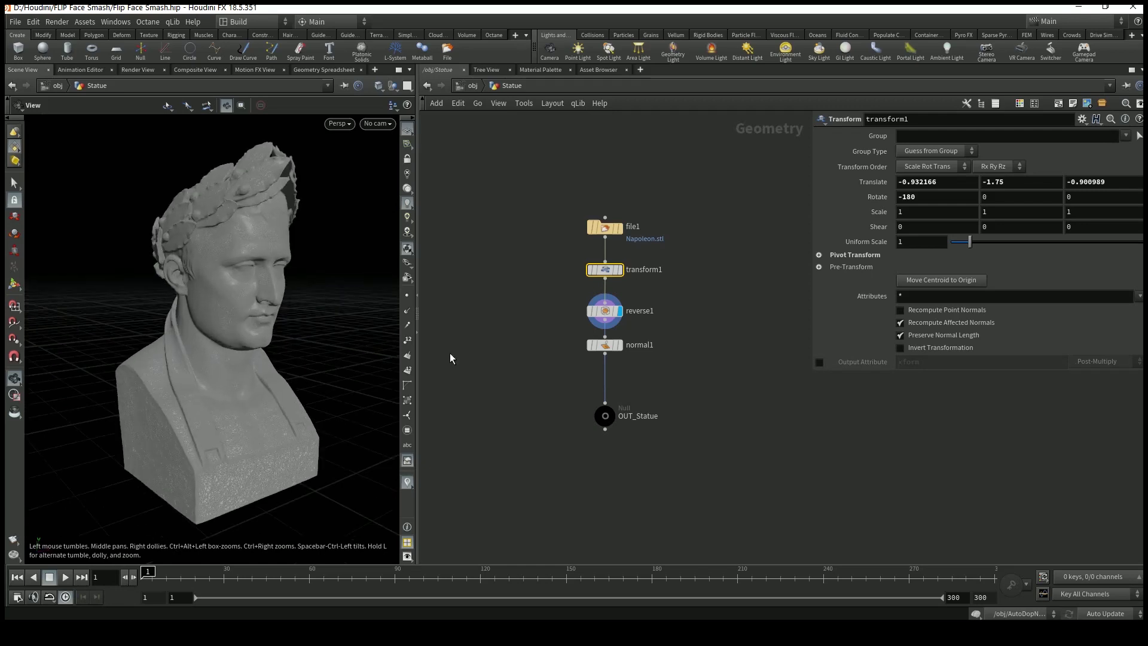
Display the output of normal1, place the node slightly lower in the chain and inspect the shading.
left_click(620, 345)
left_click_drag(605, 345, 605, 359)
left_click_drag(186, 347, 329, 335)
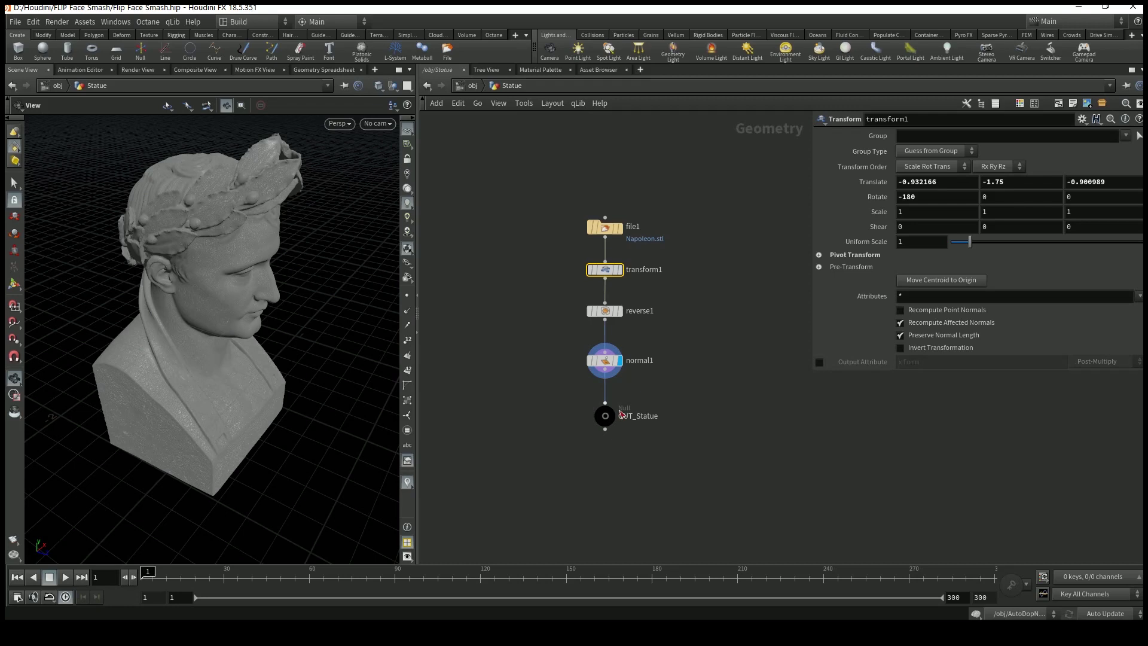
Display the final OUT_Statue null as the output of the Statue network.
left_click(605, 402)
key("Escape")
mouse_move(610, 416)
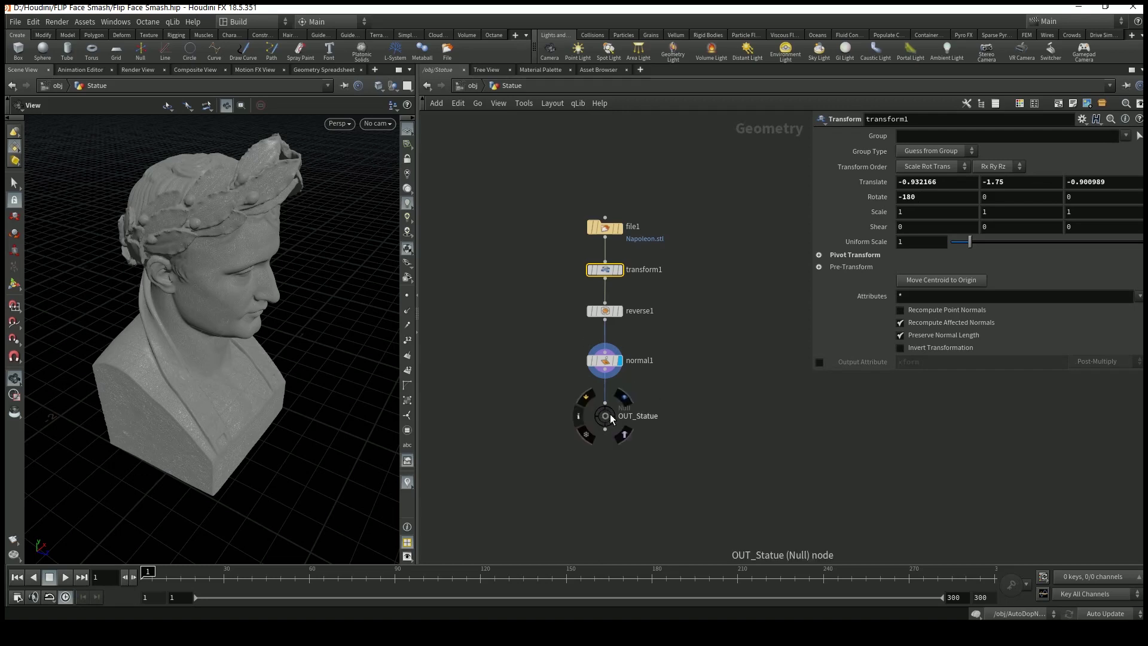
left_click_drag(197, 311, 269, 305)
left_click(608, 412)
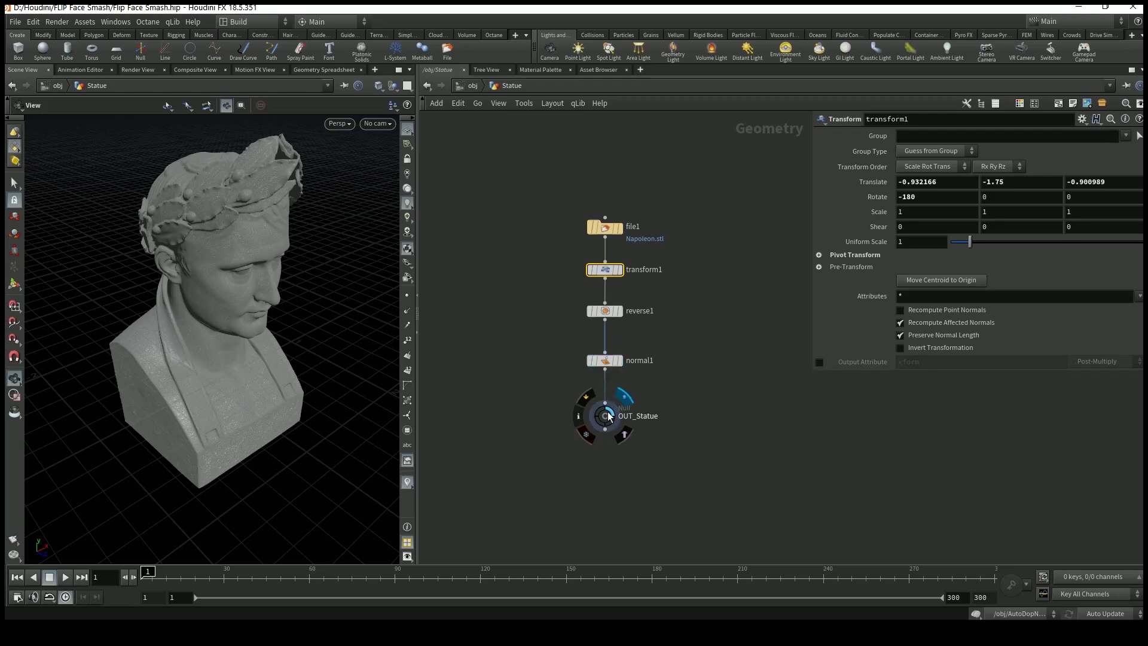
Return to the object level and bring up the Particle Fluids shelf tools.
left_click(471, 85)
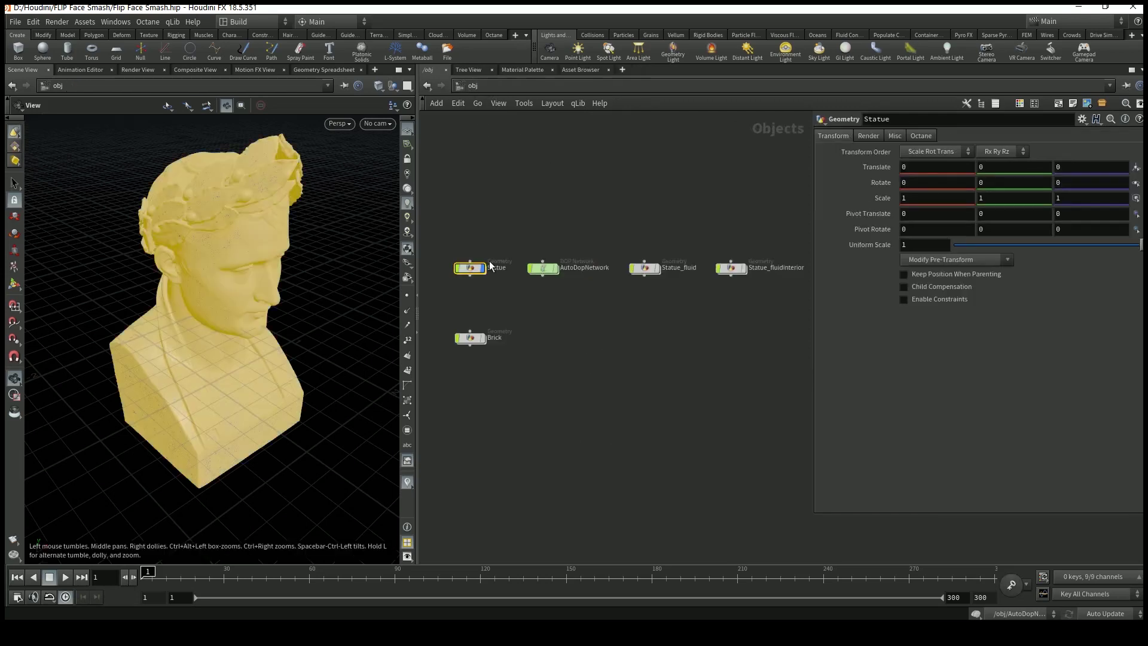
left_click(676, 36)
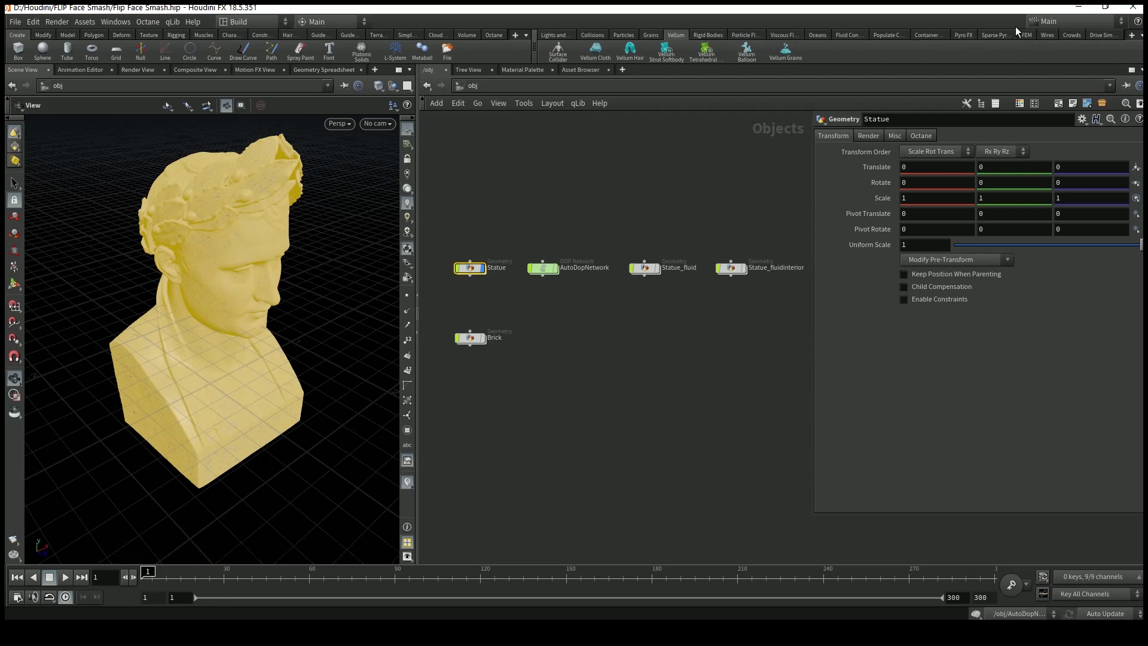
left_click(744, 35)
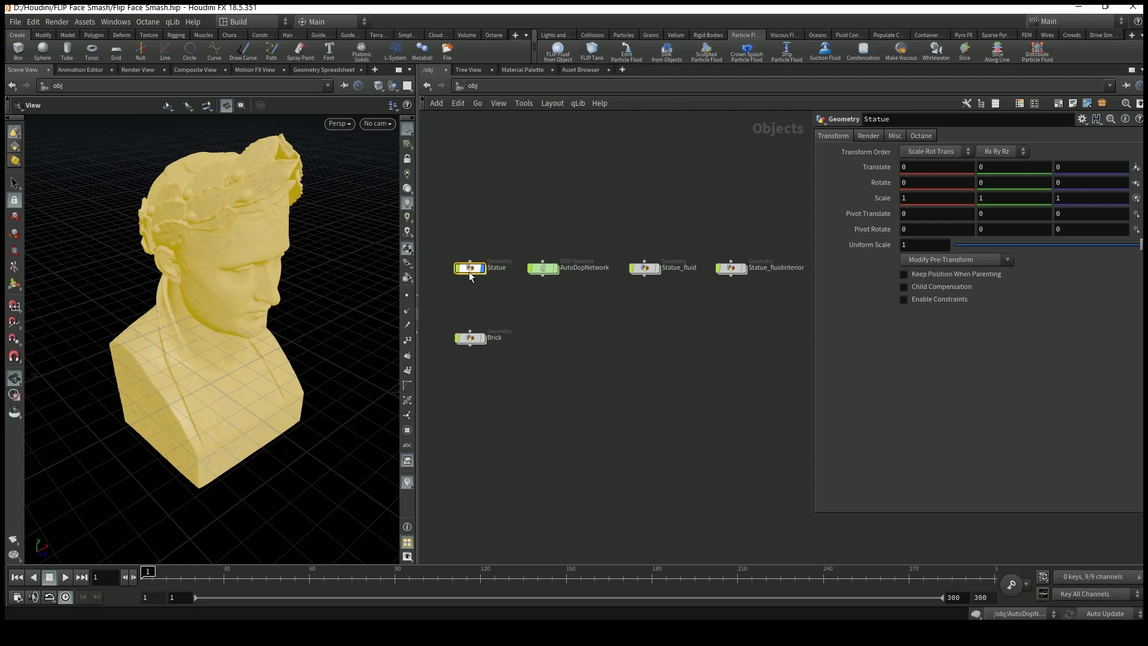
Examine the Statue, AutoDopNetwork, Statue_fluid and Statue_fluidinterior nodes at the object level and leave them deselected.
left_click(606, 325)
middle_click_drag(606, 325, 633, 310)
left_click_drag(510, 194, 763, 300)
middle_click_drag(628, 322, 642, 326)
left_click(642, 326)
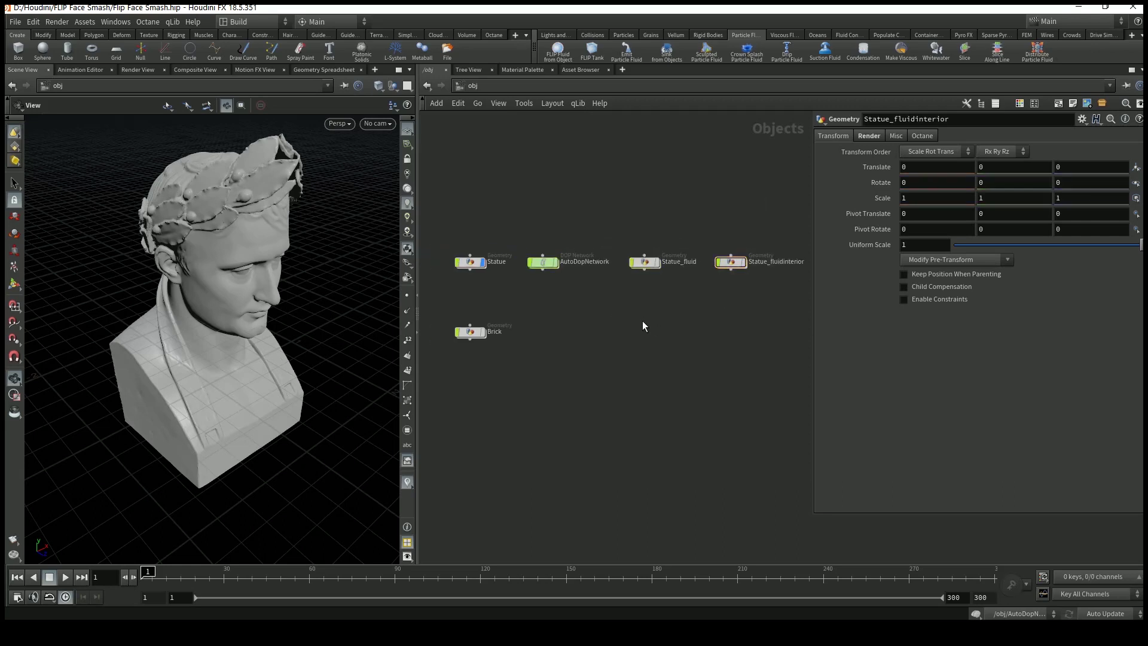
Open the AutoDopNetwork and look over the FLIP simulation's node setup.
left_click(548, 262)
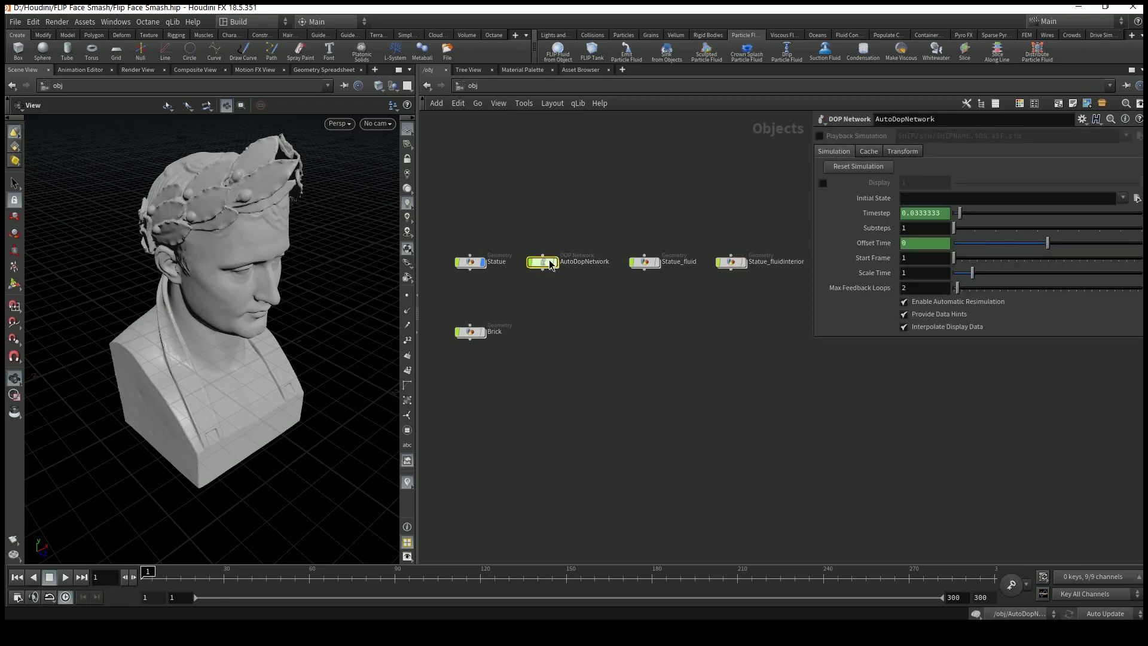
double_click(550, 263)
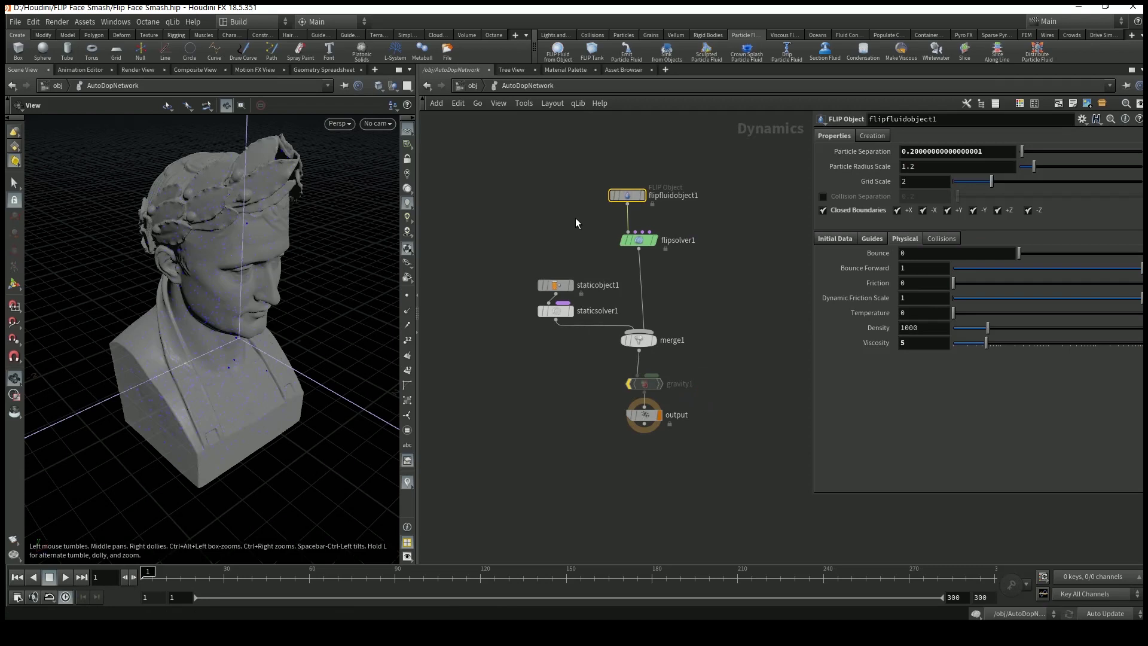
mouse_move(287, 275)
left_mouse_down()
mouse_move(243, 303)
mouse_move(281, 275)
left_mouse_up()
scroll(249, 287, "down", 3)
Hide the Statue object and line up flipfluidobject1 above flipsolver1 inside the AutoDopNetwork.
left_click(474, 87)
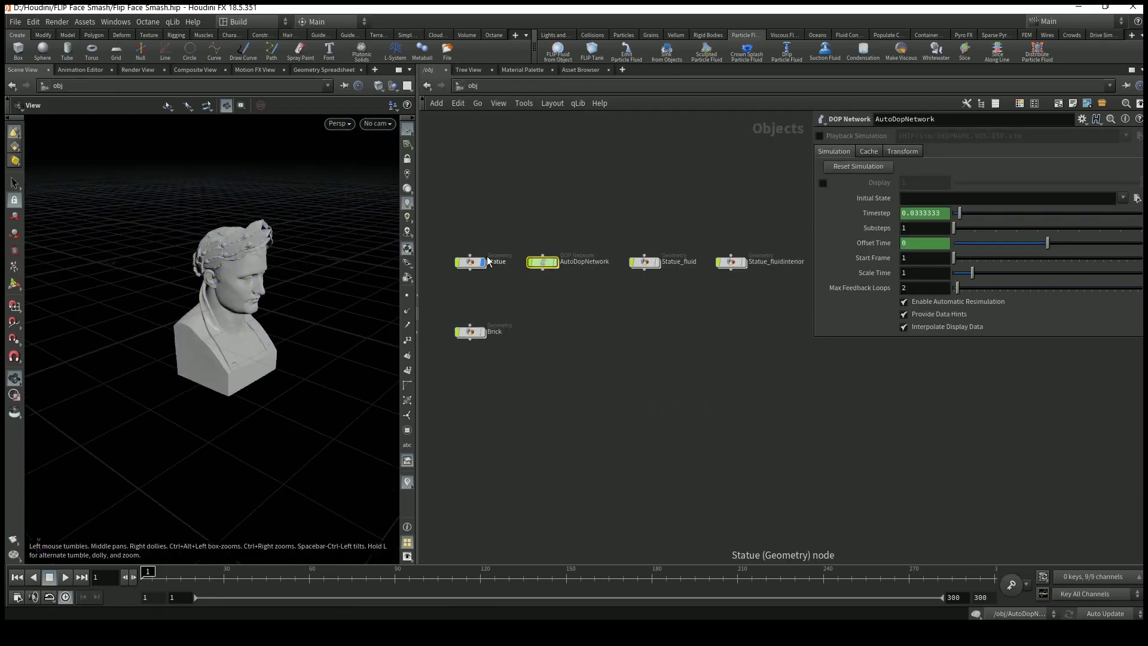
double_click(550, 264)
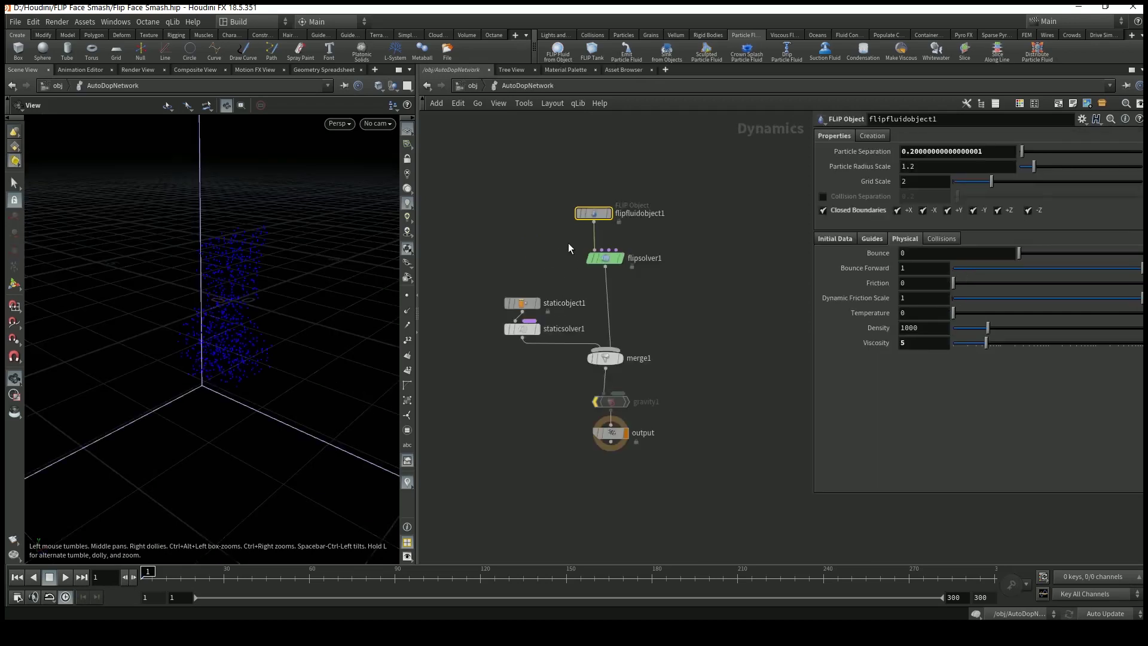
left_click_drag(605, 220, 605, 217)
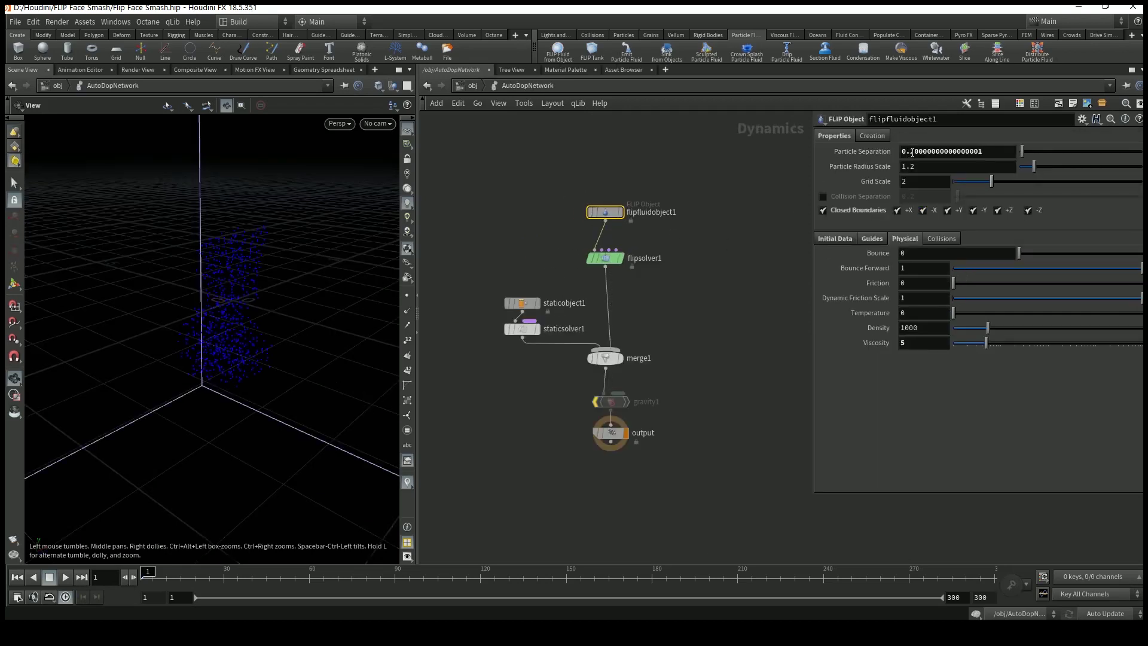
Set the particle separation of flipfluidobject1 to 0.08.
left_click_drag(912, 151, 1011, 153)
type("0.2")
key("Return")
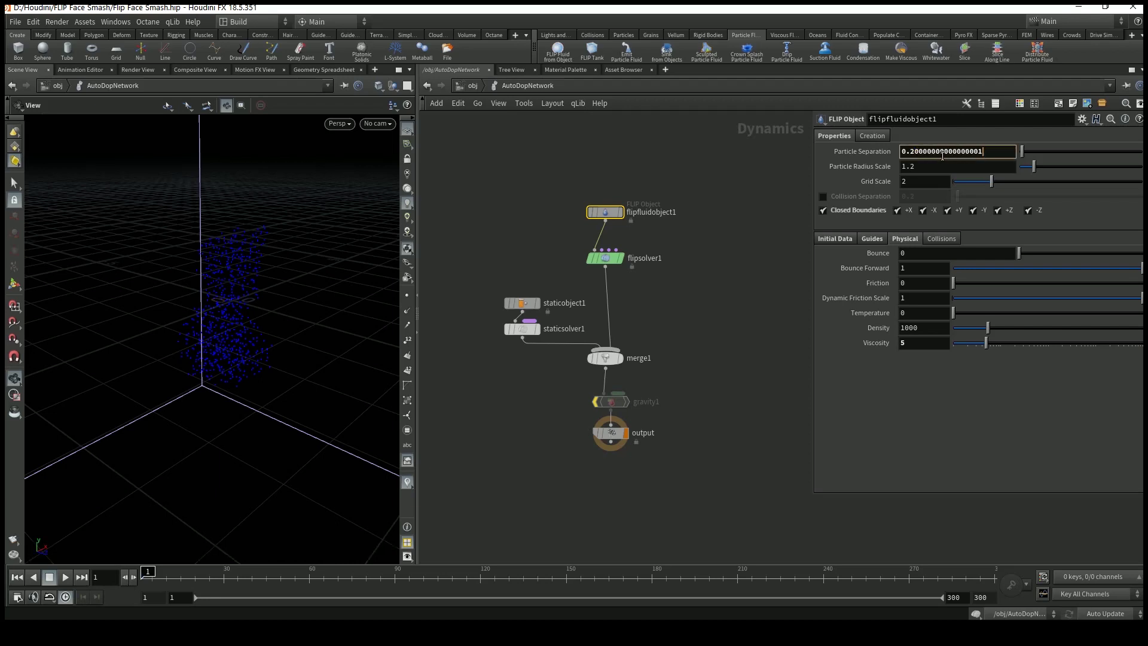
left_click_drag(909, 151, 993, 161)
type("00")
key("Return")
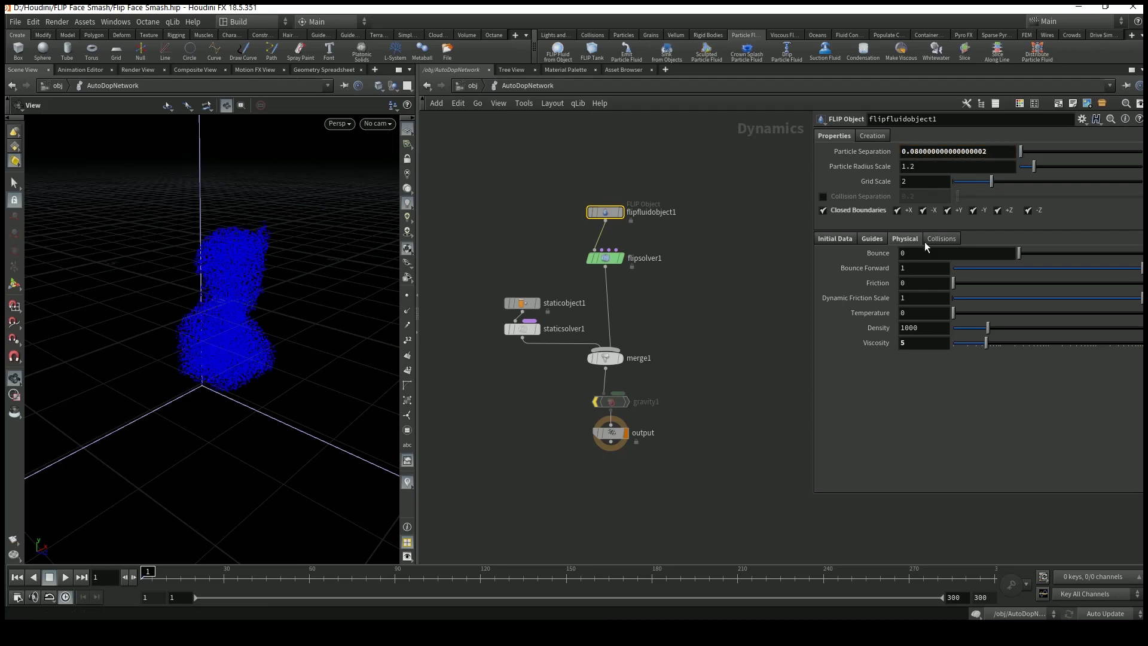
Lower the particle separation of flipfluidobject1 to 0.008 and inspect the particle-filled bust.
left_click_drag(251, 287, 138, 251)
left_click(914, 153)
type("0")
key("Return")
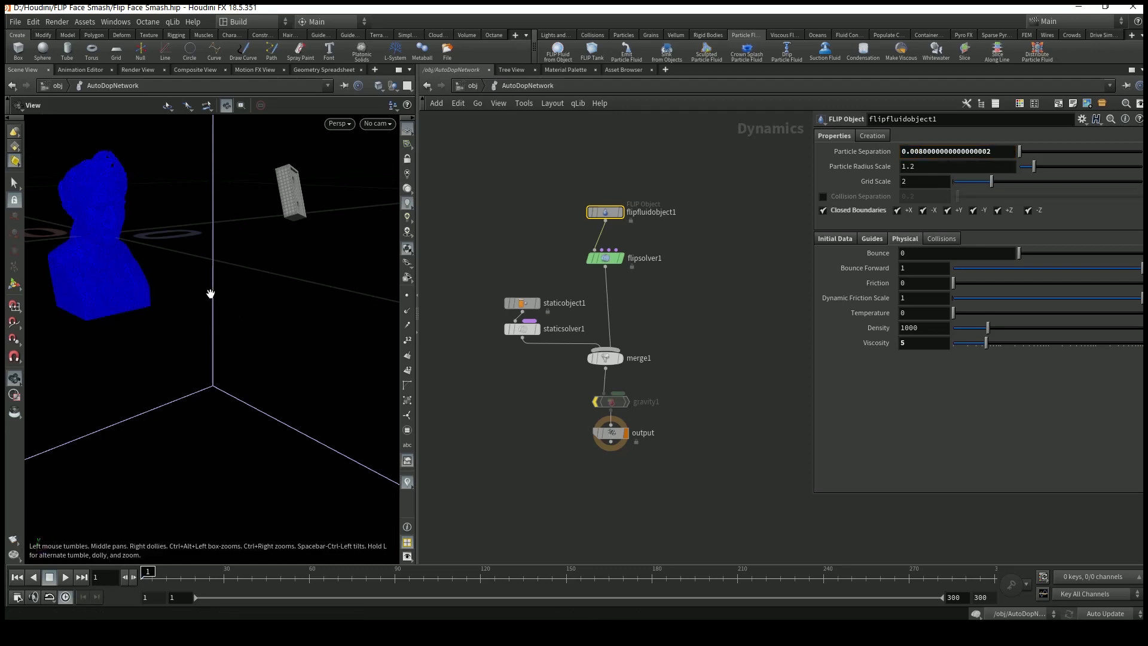
left_click_drag(209, 290, 230, 287)
middle_click_drag(230, 287, 303, 249)
scroll(289, 249, "up", 3)
mouse_move(289, 249)
left_mouse_down()
mouse_move(273, 250)
mouse_move(295, 236)
mouse_move(231, 271)
mouse_move(287, 260)
left_mouse_up()
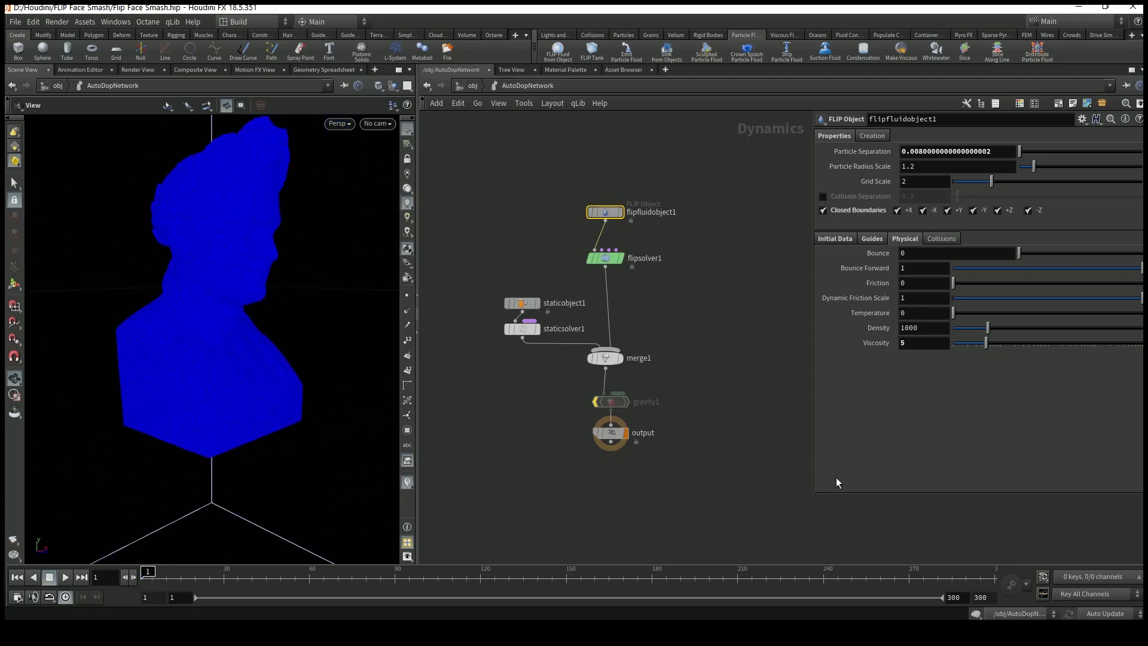
Disable the dynamics simulation and examine the fluid particles and the bounding box around the bust and brick.
left_click(976, 614)
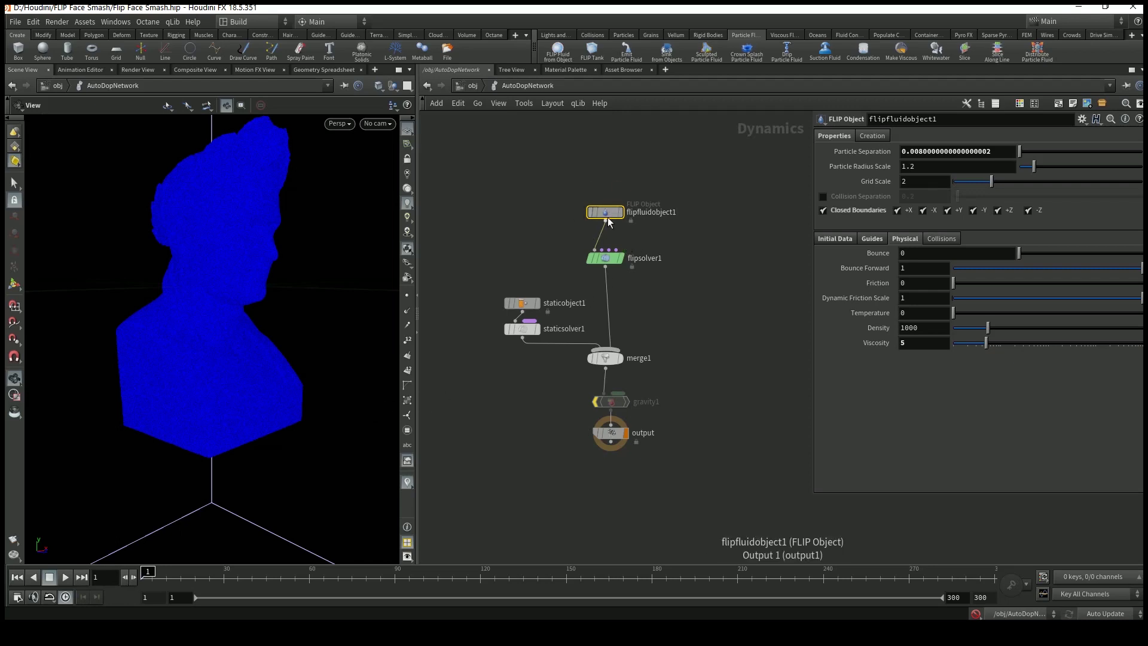
left_click_drag(341, 262, 242, 311)
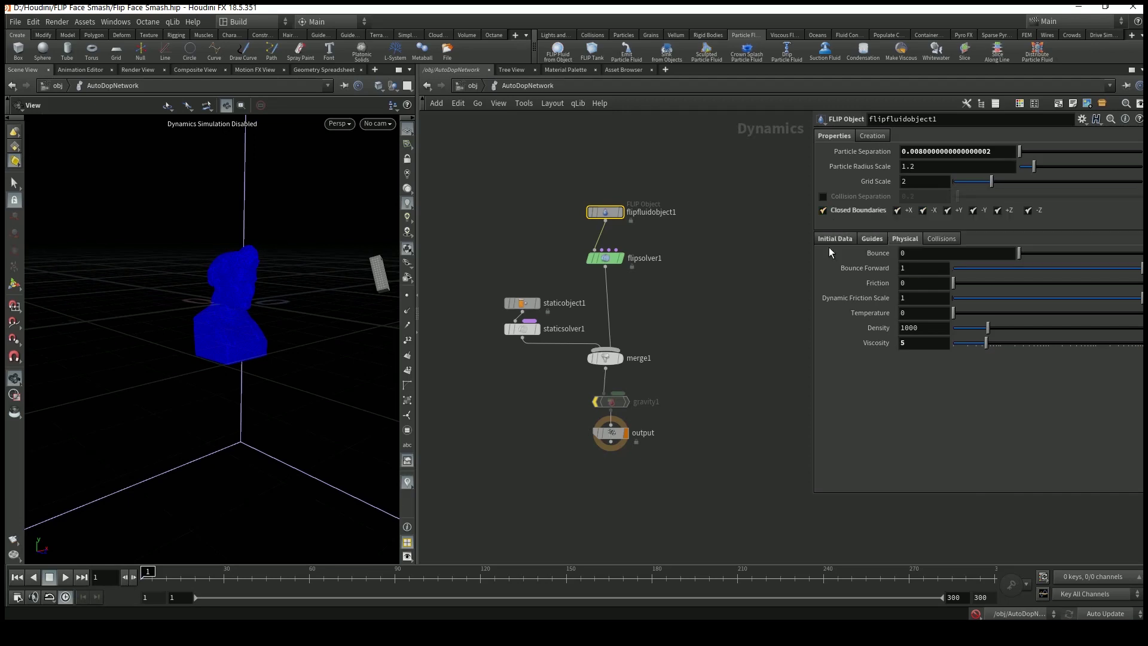
key("h")
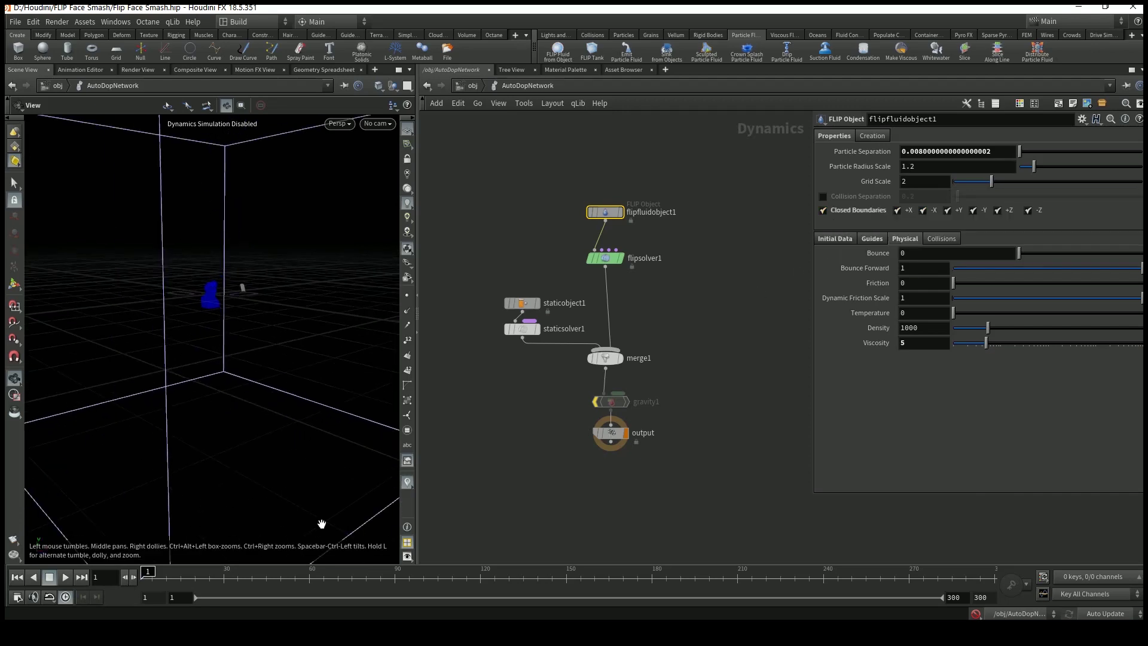
scroll(271, 333, "down", 3)
left_click_drag(305, 184, 245, 300)
scroll(245, 300, "up", 10)
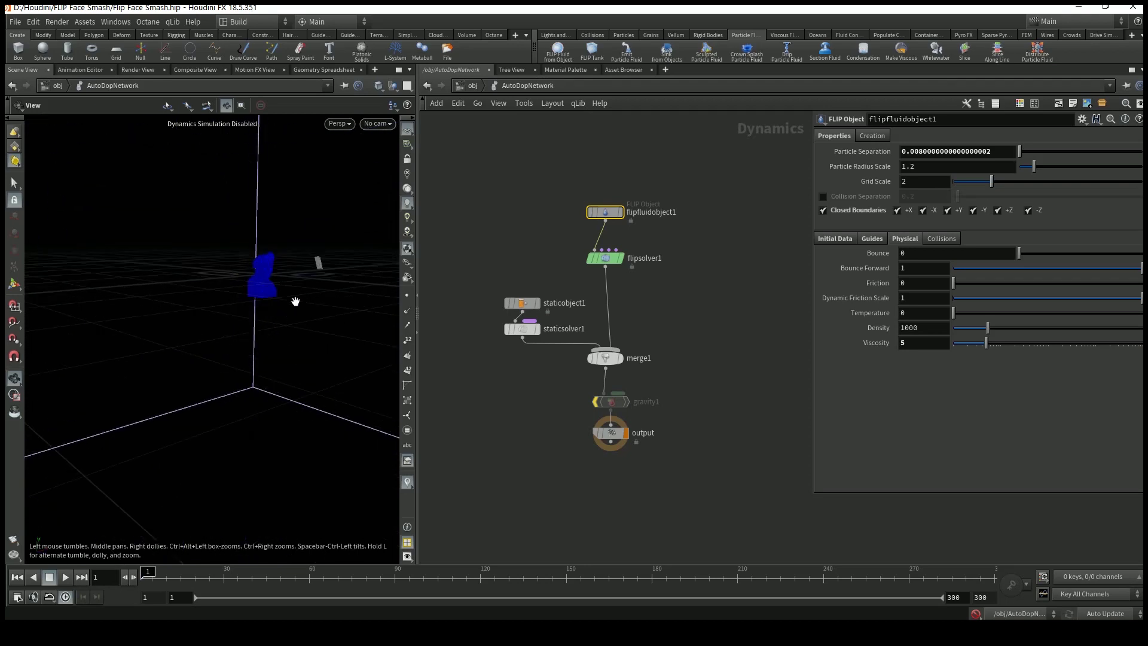
scroll(197, 278, "up", 10)
scroll(199, 282, "down", 2)
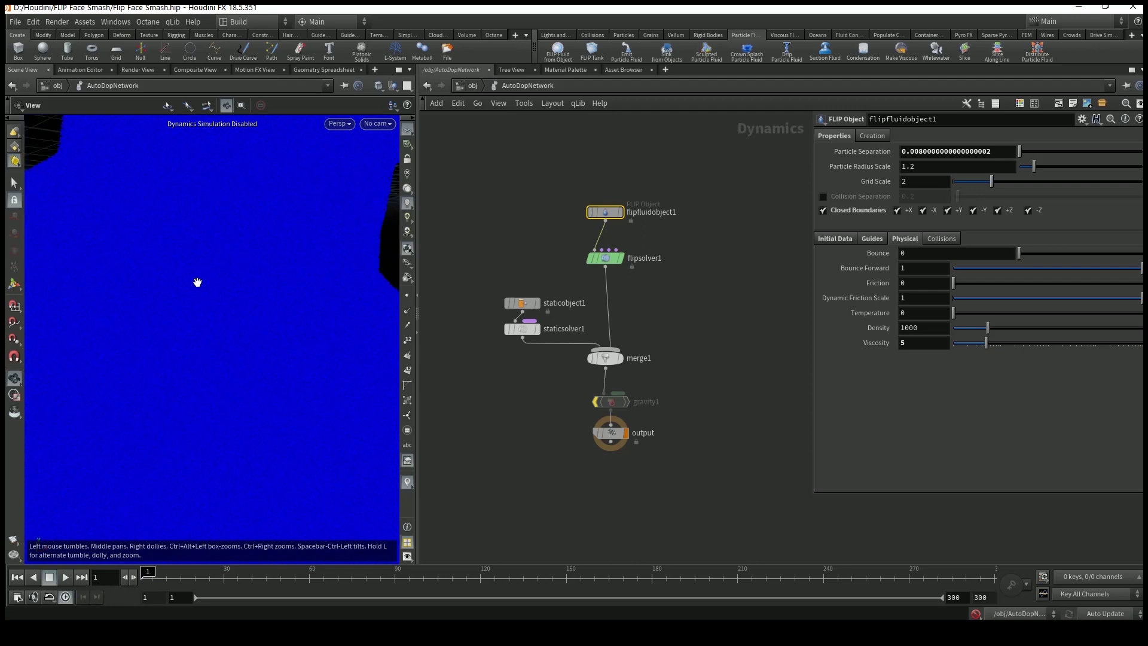
scroll(200, 283, "down", 4)
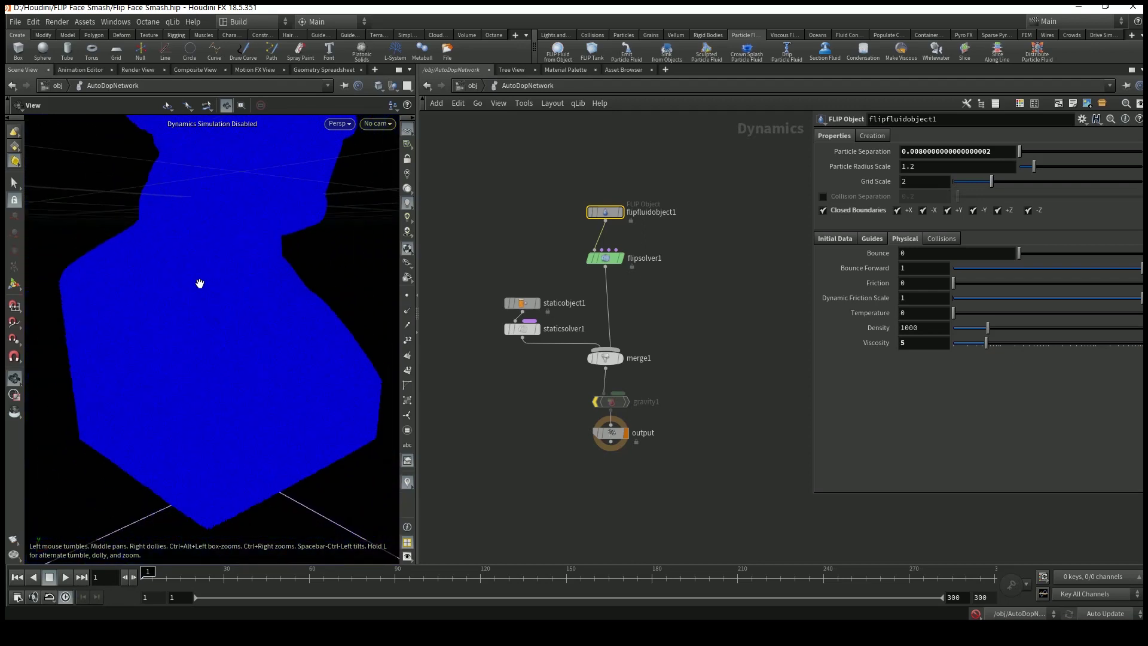
Review the initial data, guide and physical settings of flipfluidobject1.
left_click(834, 239)
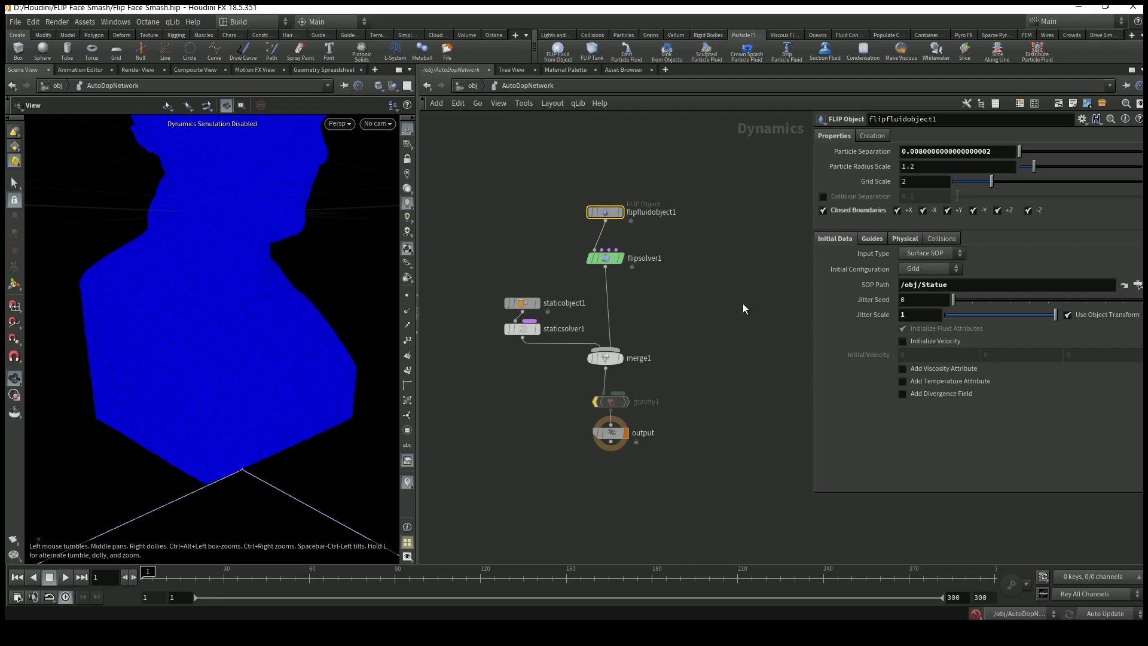
left_click(883, 238)
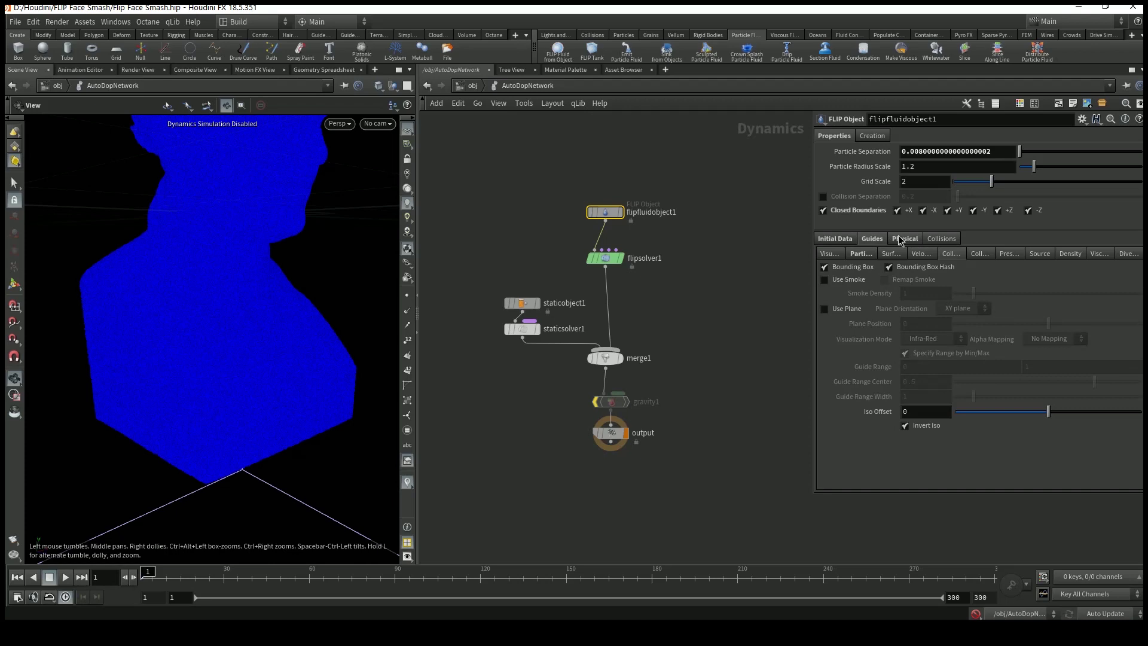
left_click(890, 238)
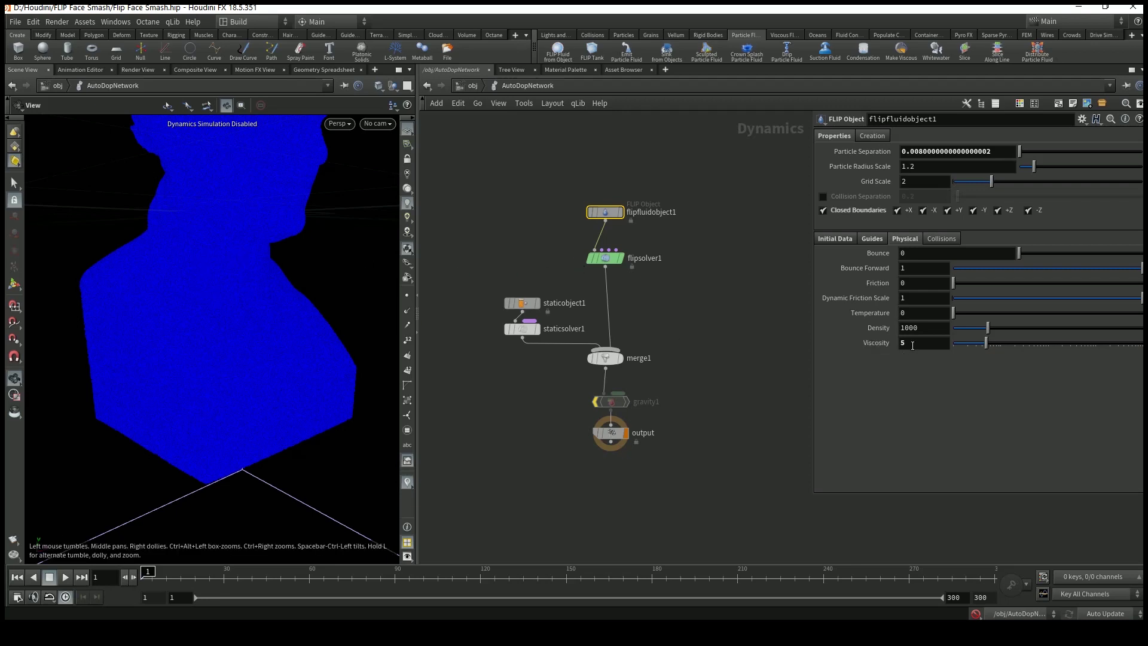
Review flipsolver1's substeps and its particle motion behavior and reseeding settings, then check the whole particle-filled bust.
left_click(605, 258)
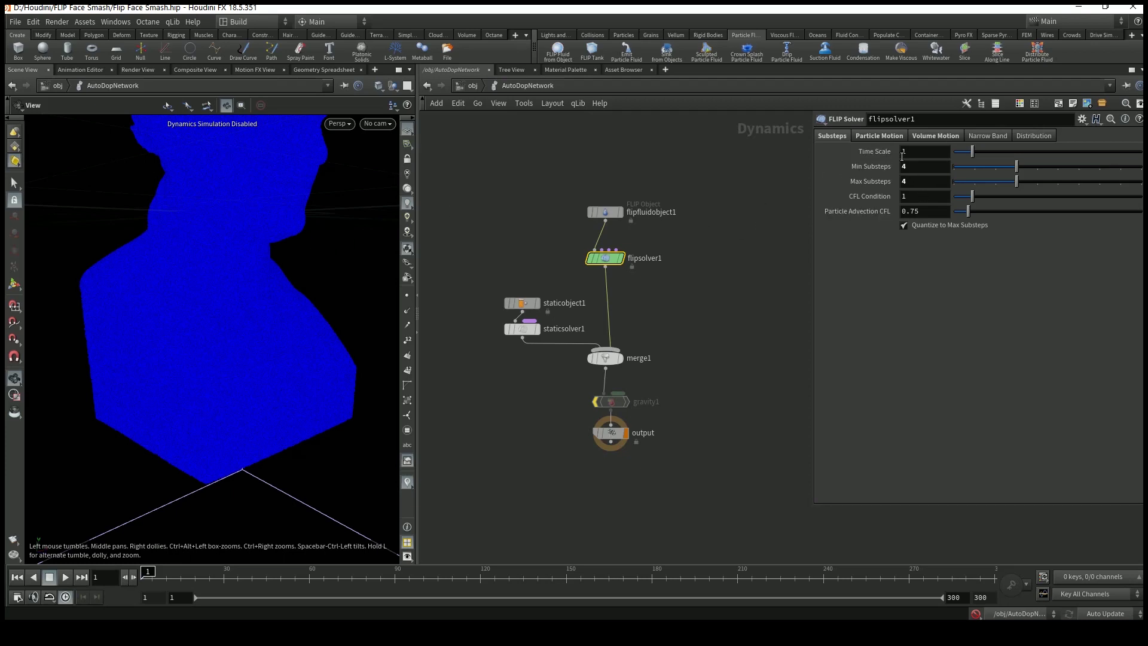
left_click(887, 136)
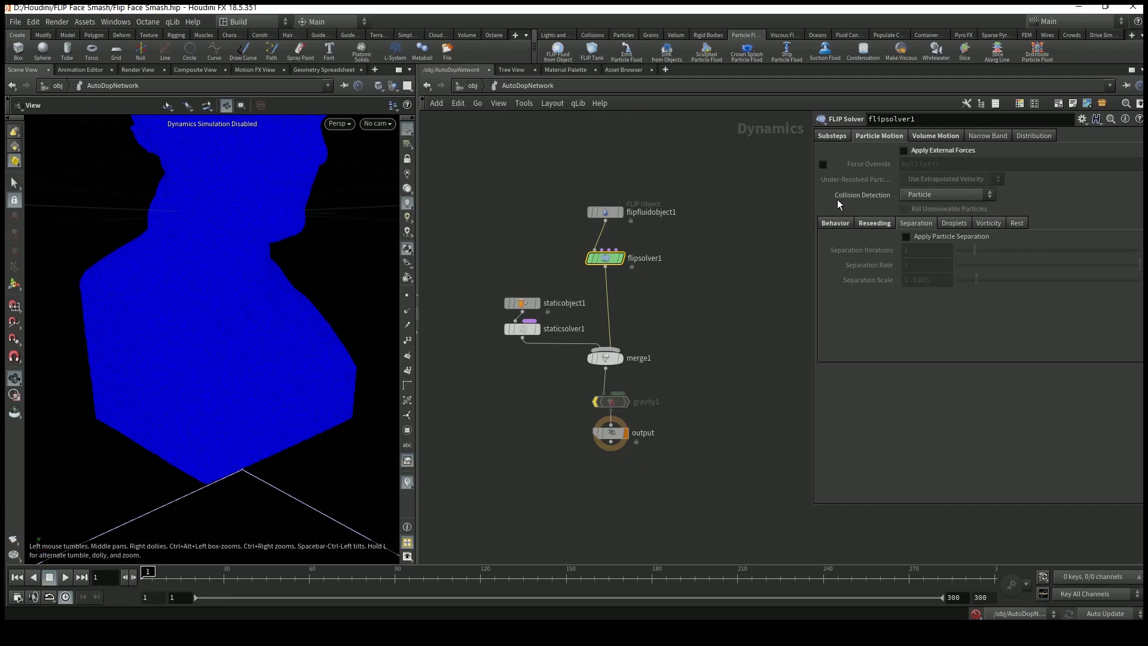
left_click(834, 224)
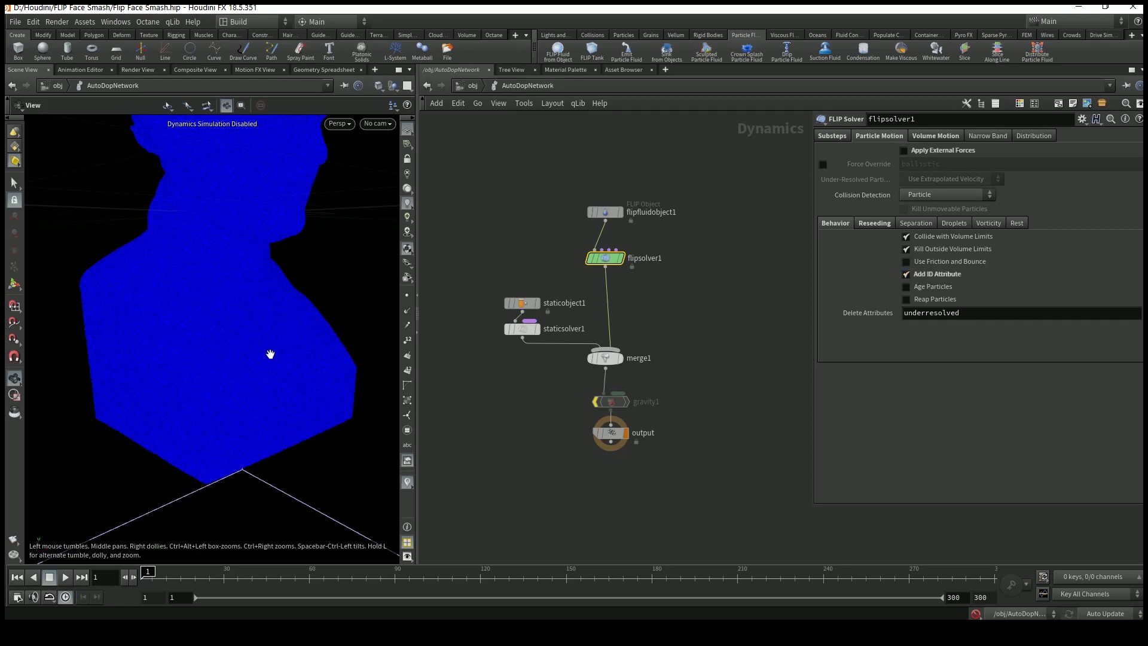
left_click(873, 223)
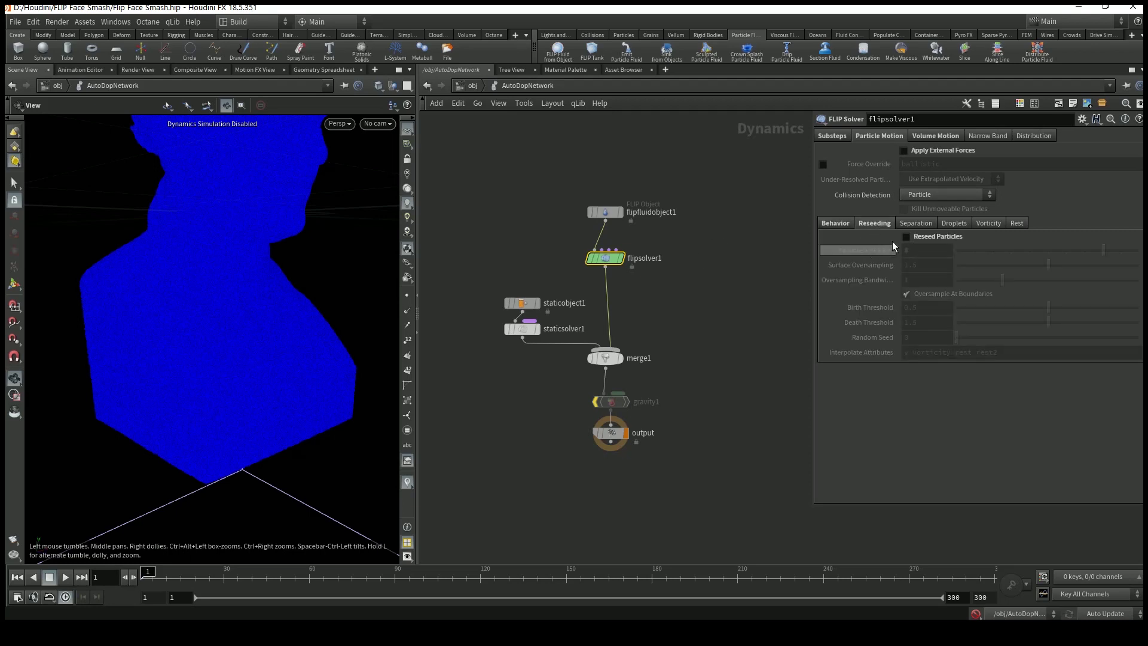
mouse_move(264, 288)
left_mouse_down()
mouse_move(264, 259)
mouse_move(245, 297)
left_mouse_up()
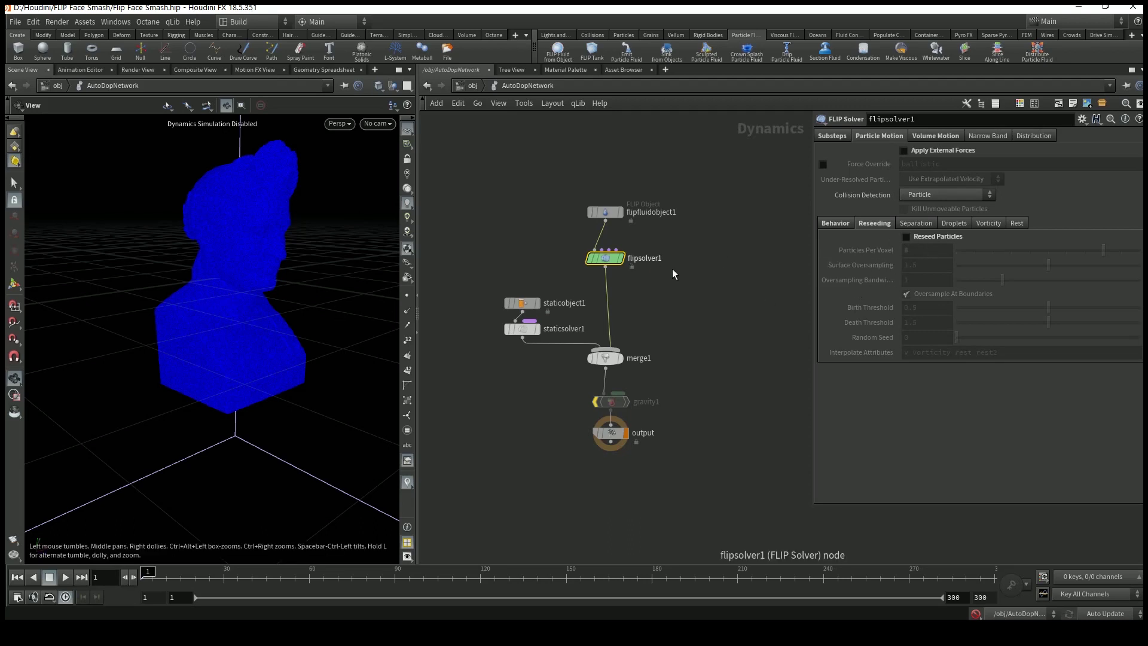
Review the settings of staticobject1, staticsolver1 and merge1 that make the brick collide with the fluid.
left_click(521, 305)
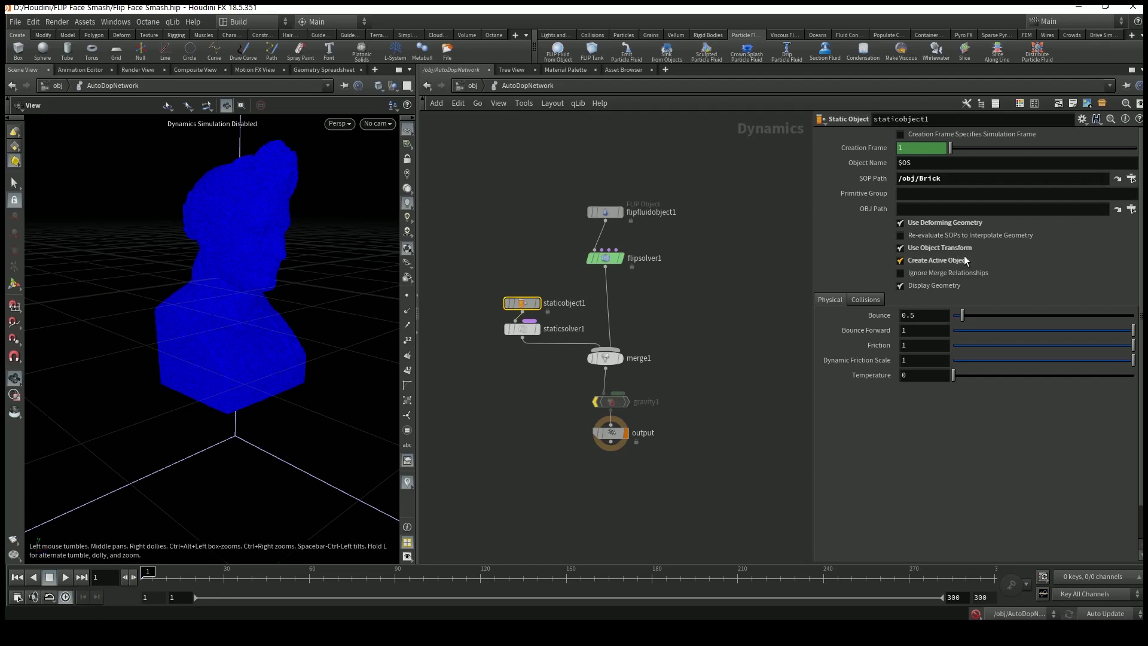
left_click(522, 330)
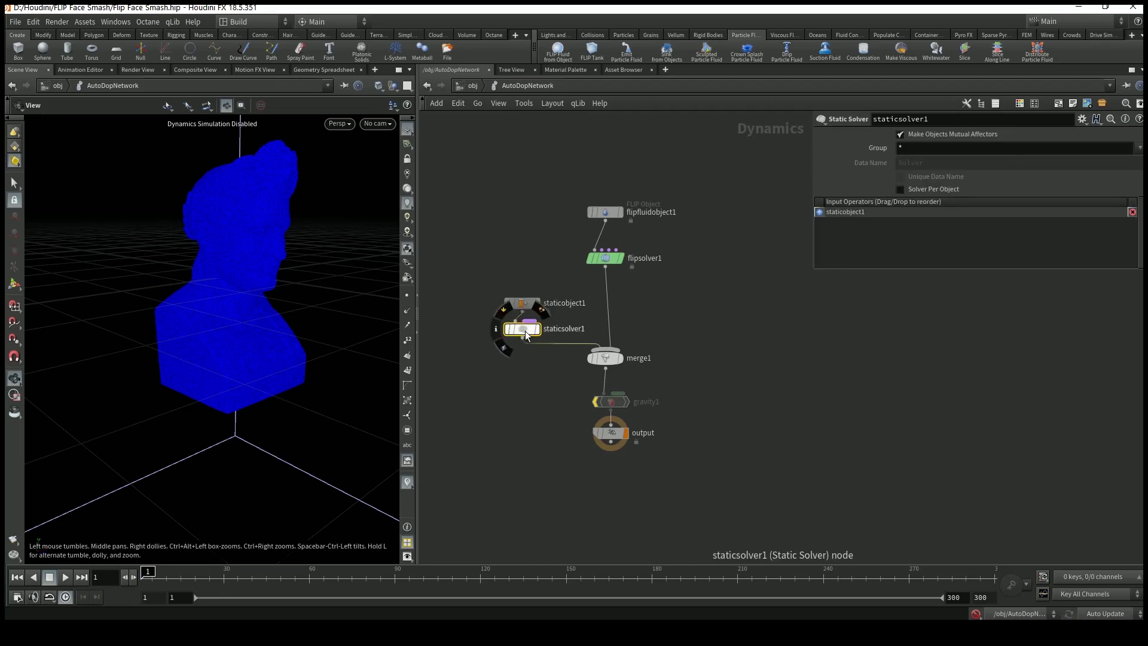
left_click(606, 359)
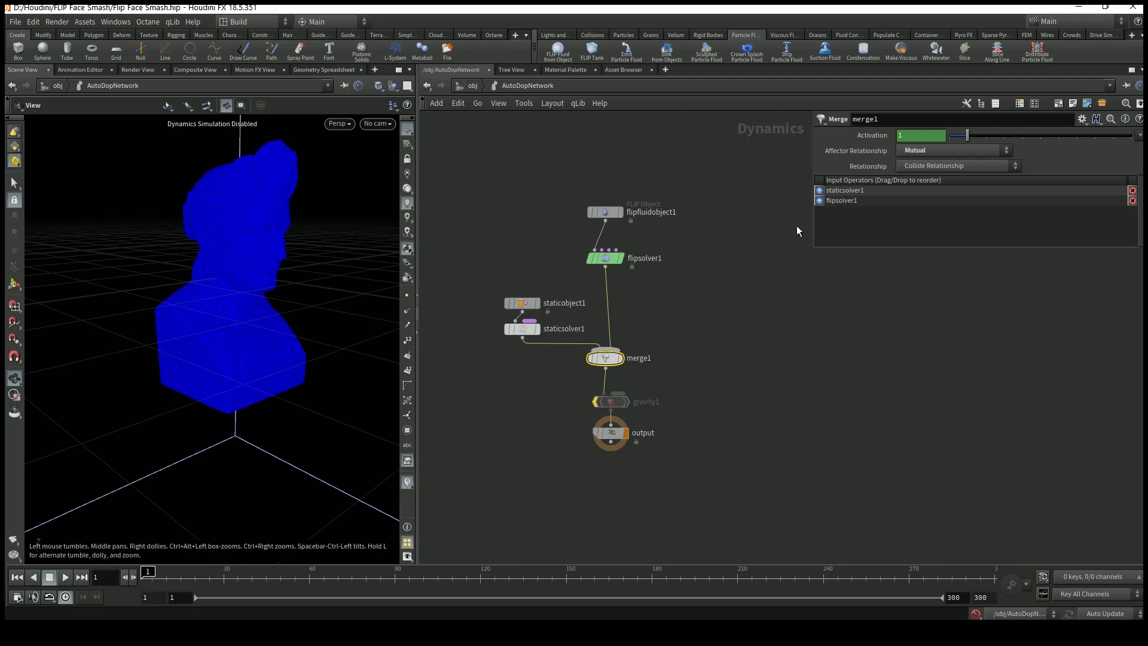
Delete the bypassed gravity1 node and move the output node directly beneath merge1.
left_click_drag(616, 402, 616, 396)
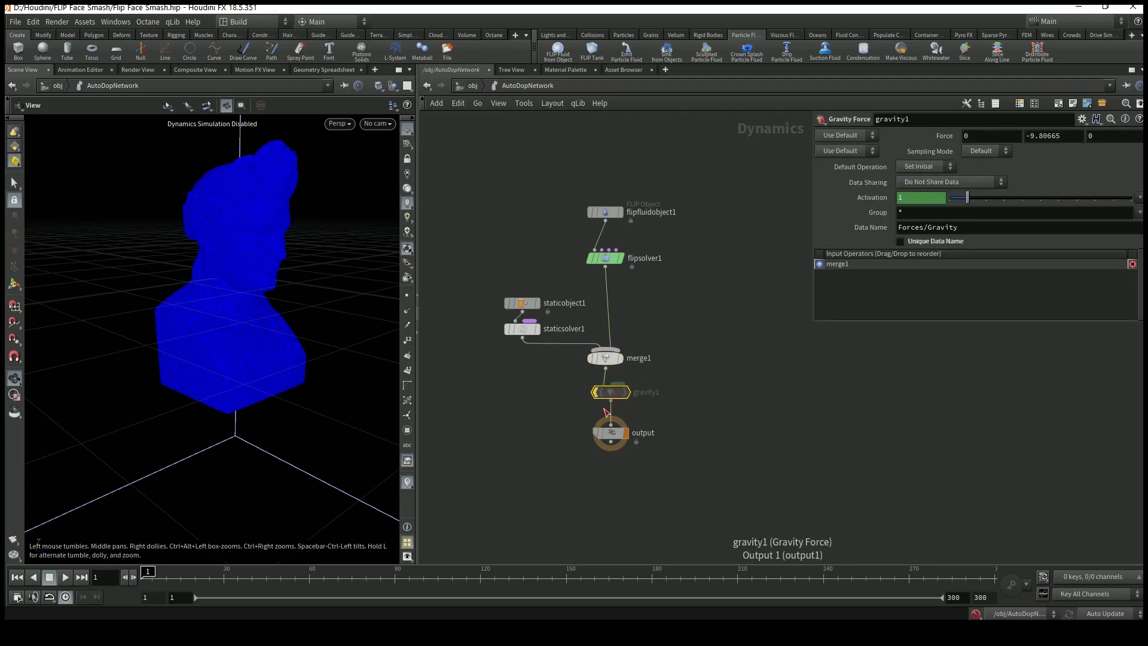
key("Delete")
left_click_drag(611, 437, 607, 403)
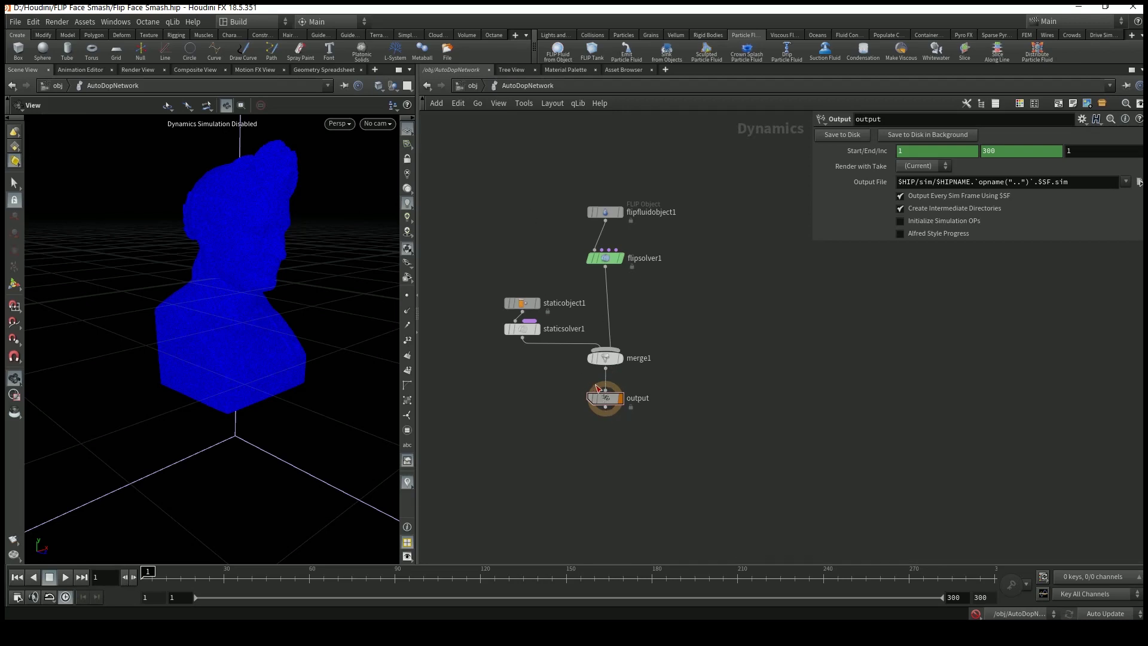
Return to the object level and open the Statue_fluid geometry network.
left_click(472, 85)
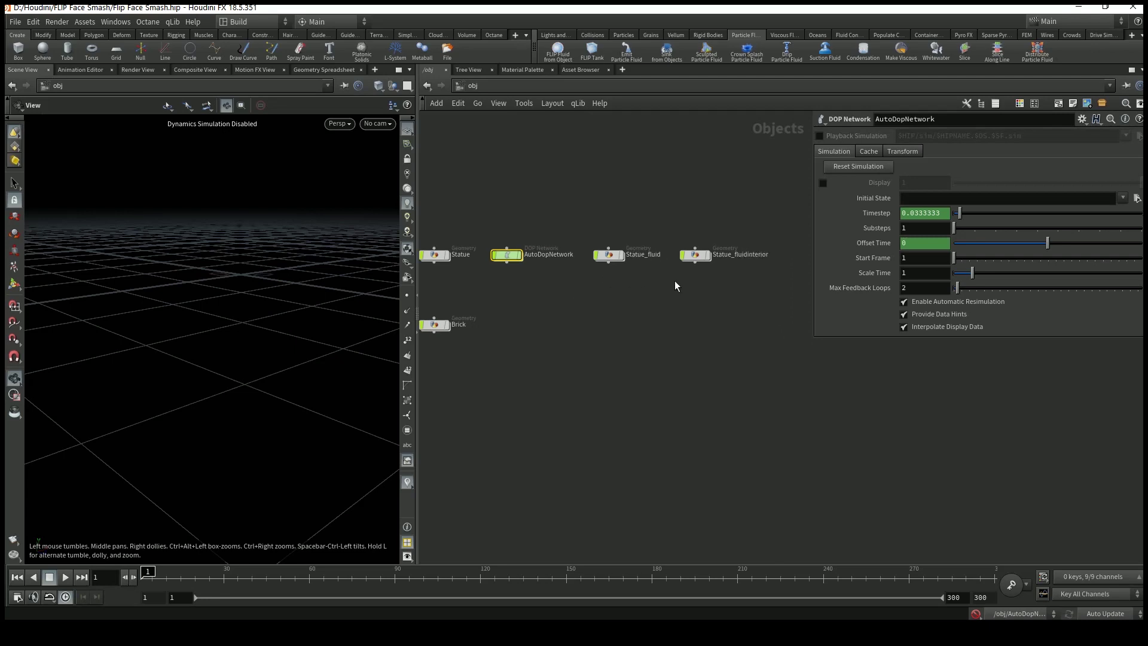
middle_click_drag(676, 285, 711, 306)
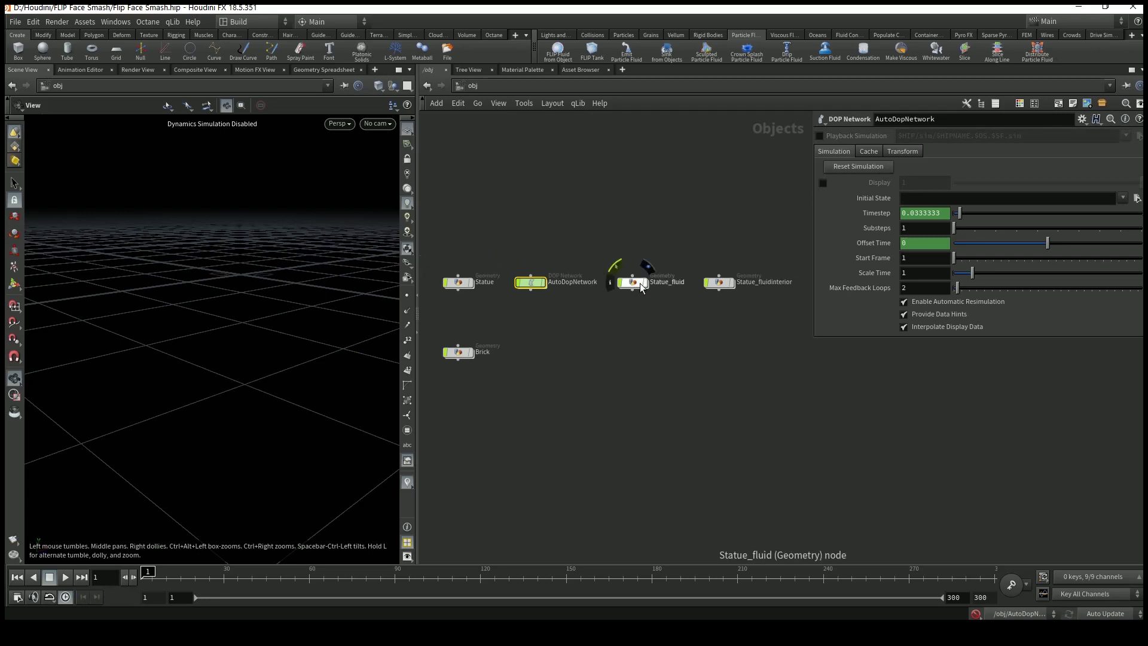
left_click(636, 282)
double_click(634, 282)
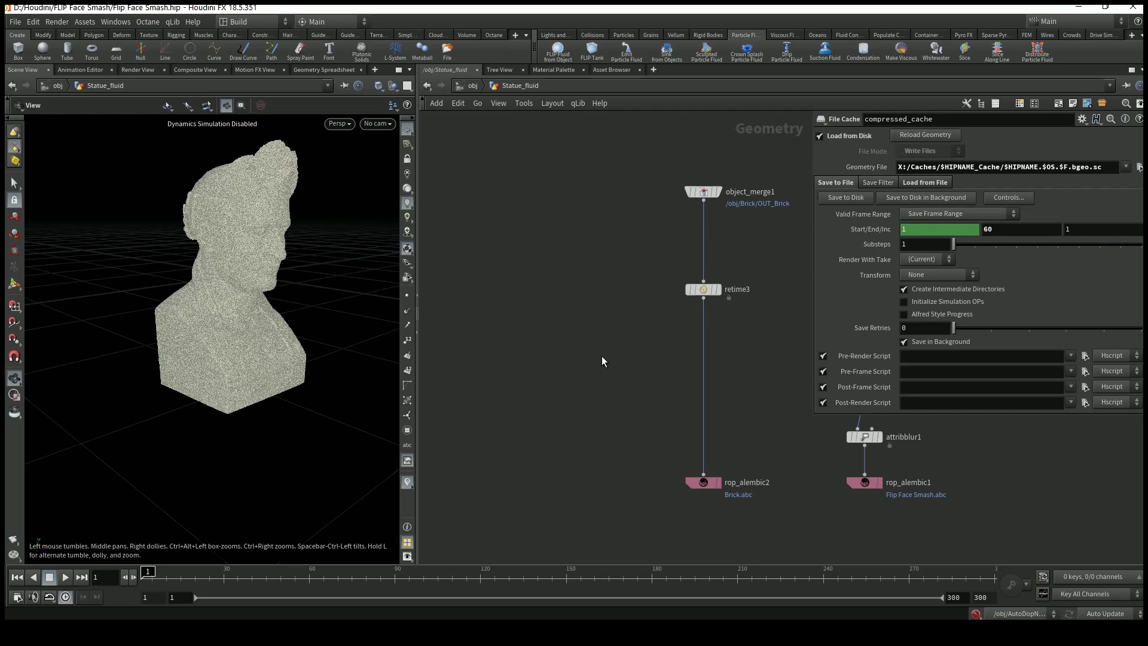
key("h")
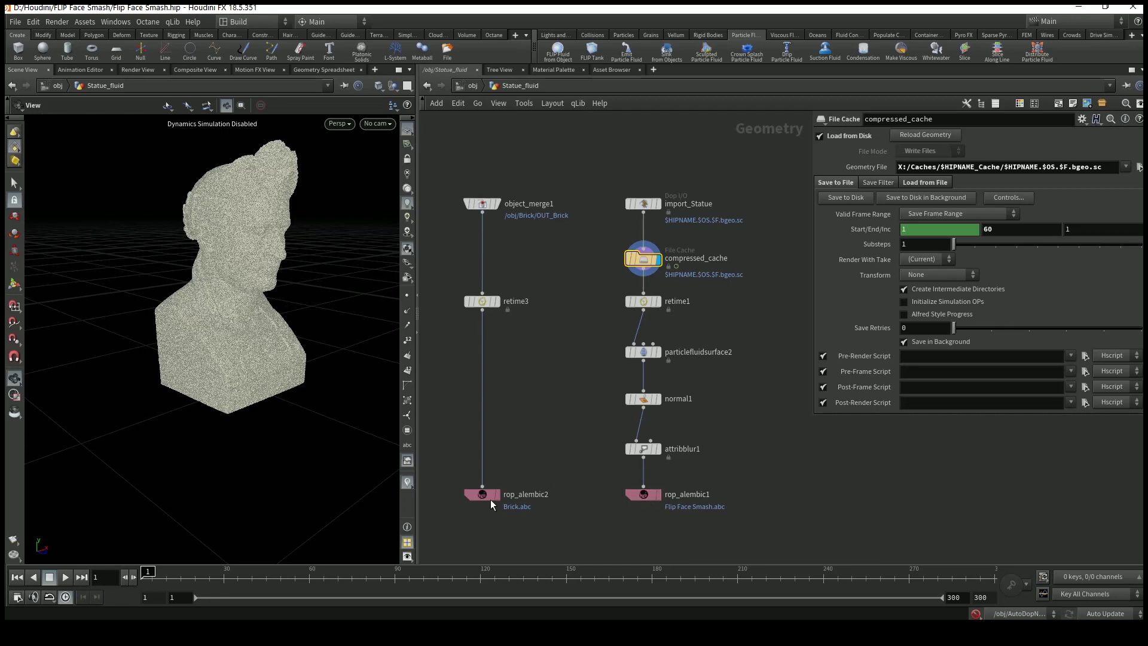
Review the file cache settings of compressed_cache and move retime1 slightly closer to particlefluidsurface2.
scroll(584, 231, "up", 3)
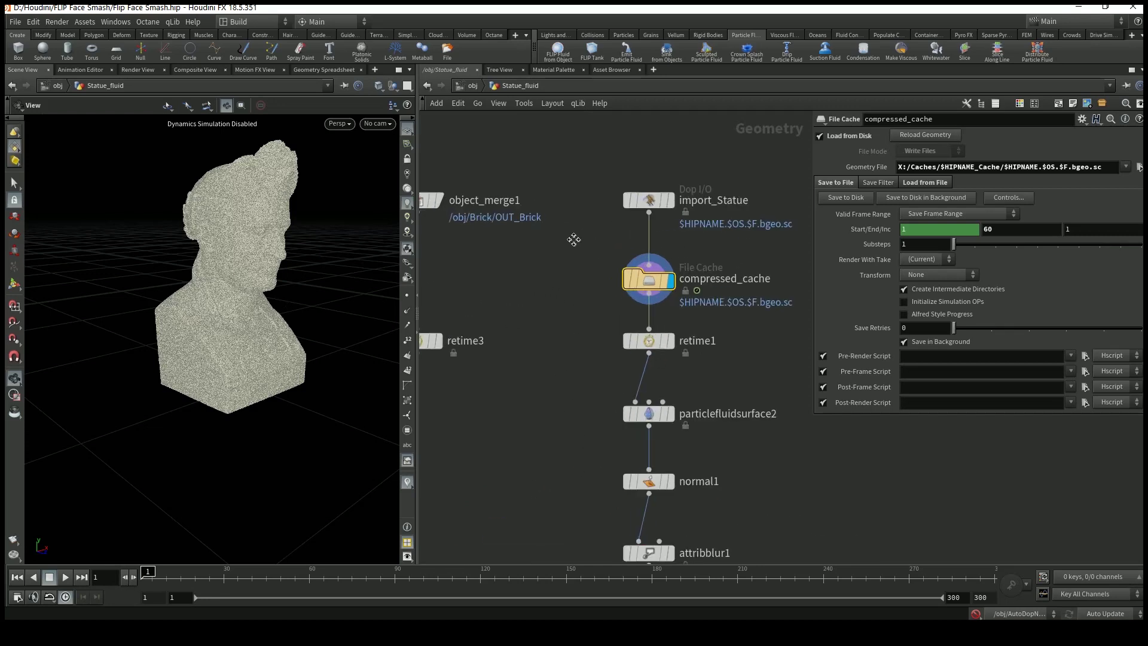
scroll(570, 234, "down", 3)
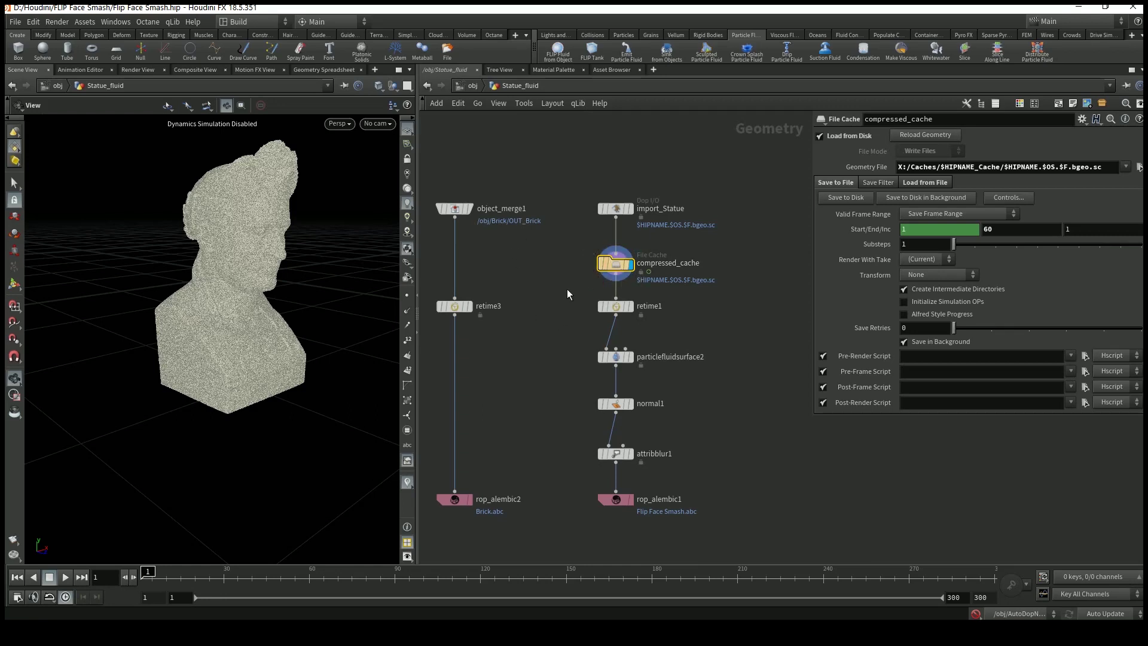
mouse_move(610, 309)
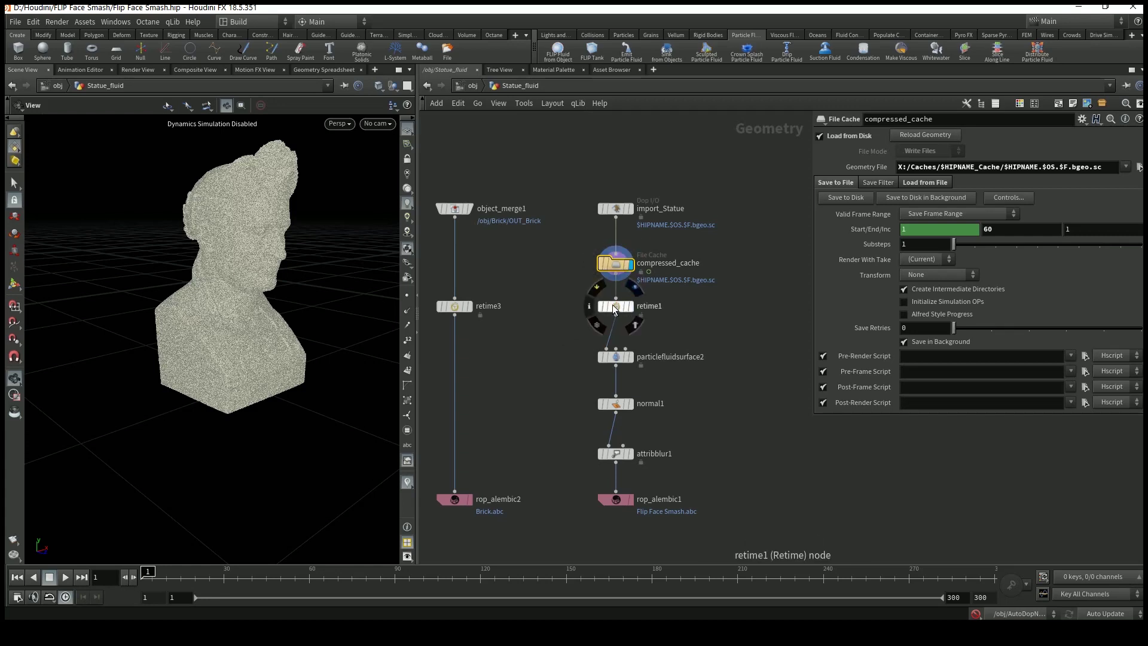
mouse_move(623, 266)
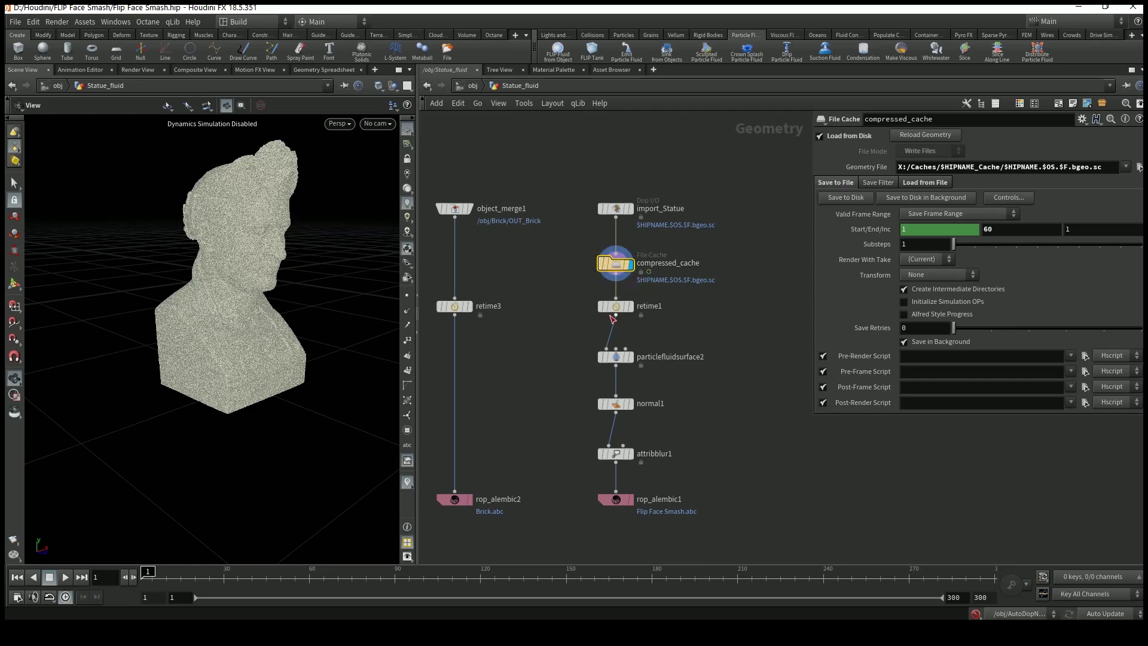
left_click_drag(619, 307, 620, 324)
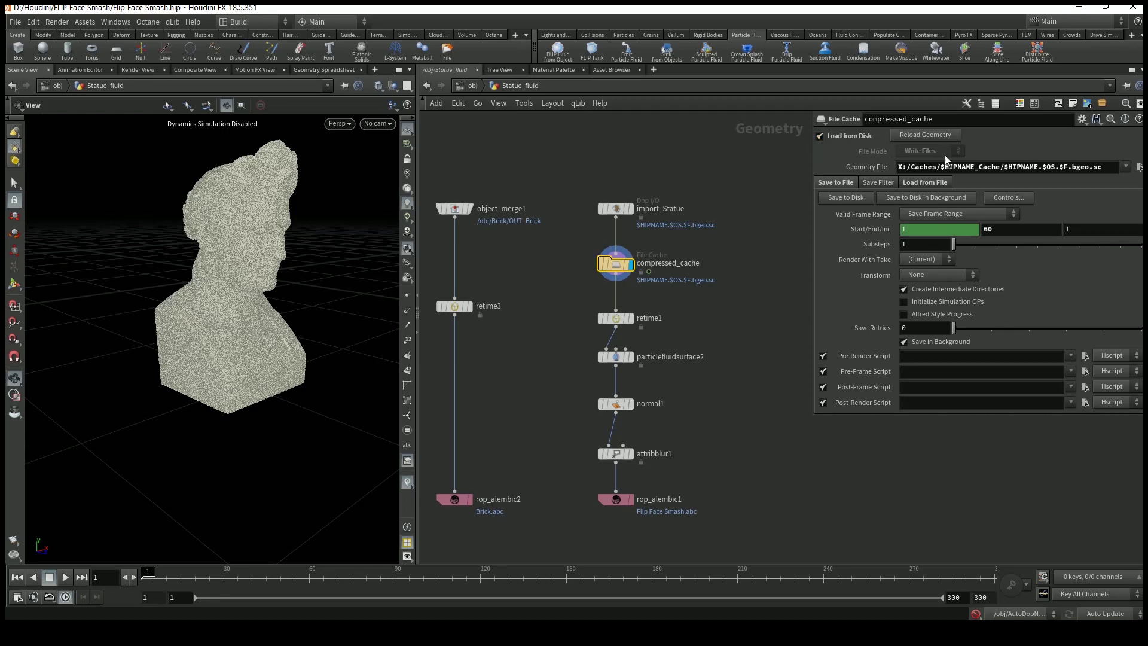
middle_click_drag(675, 263, 649, 248)
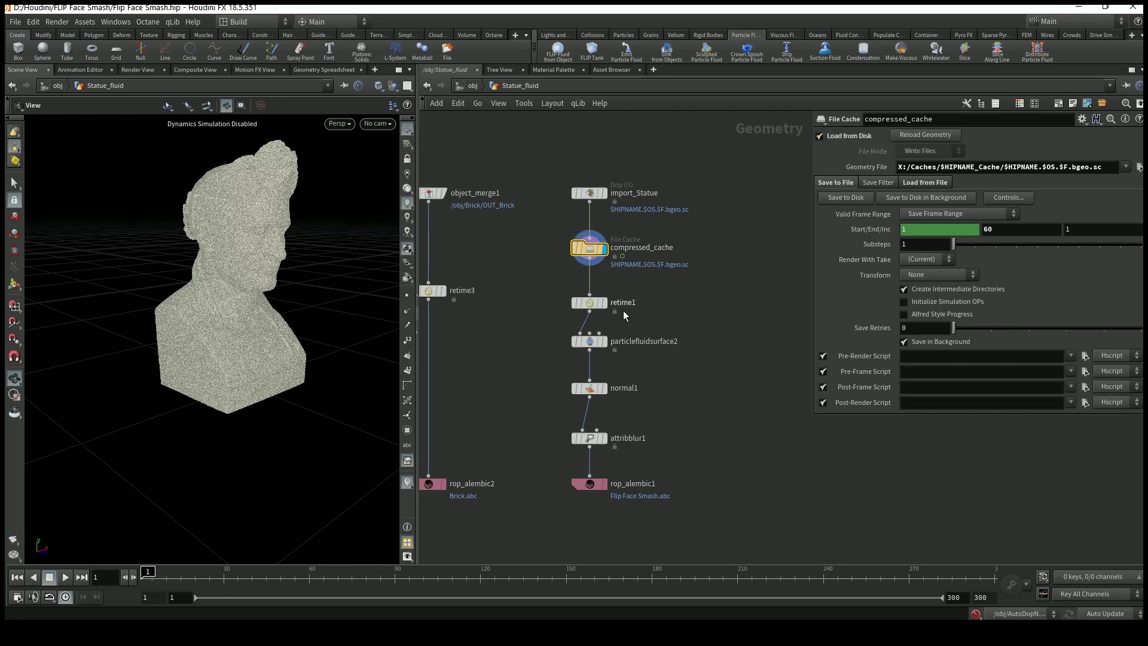
Inspect retime1's animated speed at the keyframes on frames 20 and 43 and examine the splashing particles.
left_click(589, 305)
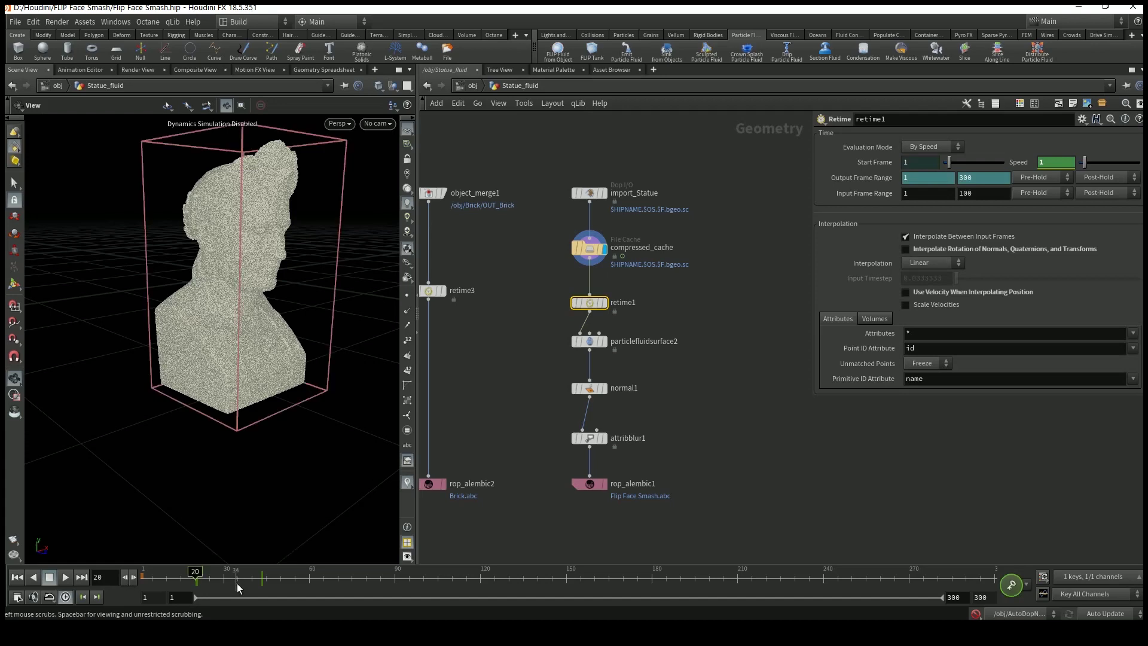
left_click(263, 581)
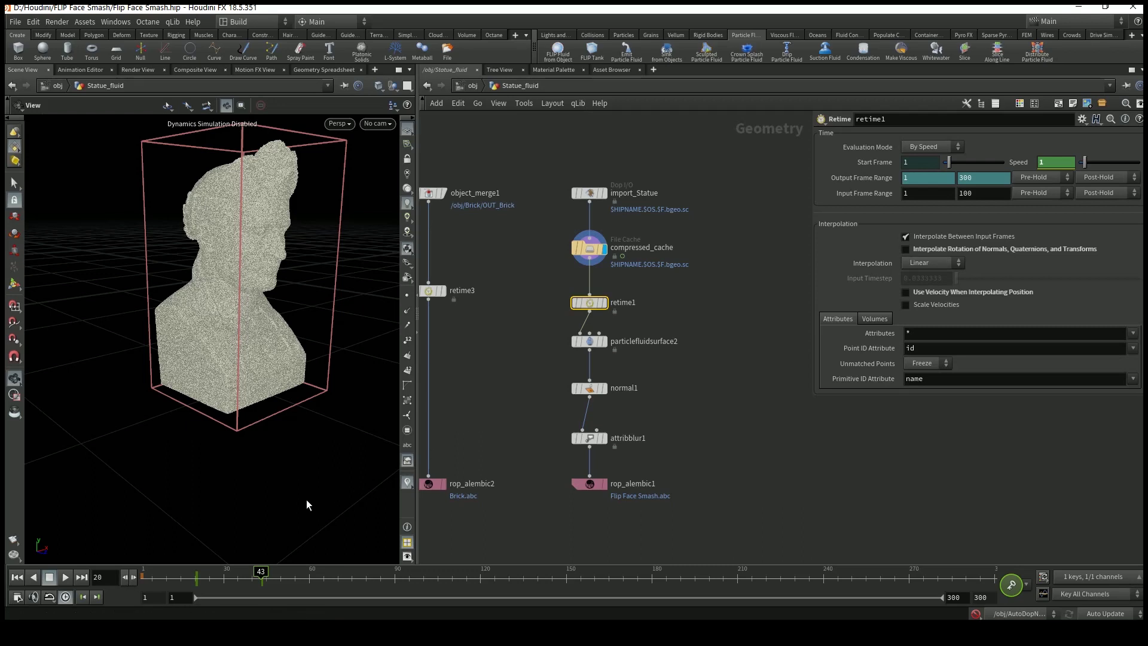
double_click(1047, 161)
type("0.5")
left_click_drag(199, 257, 520, 330)
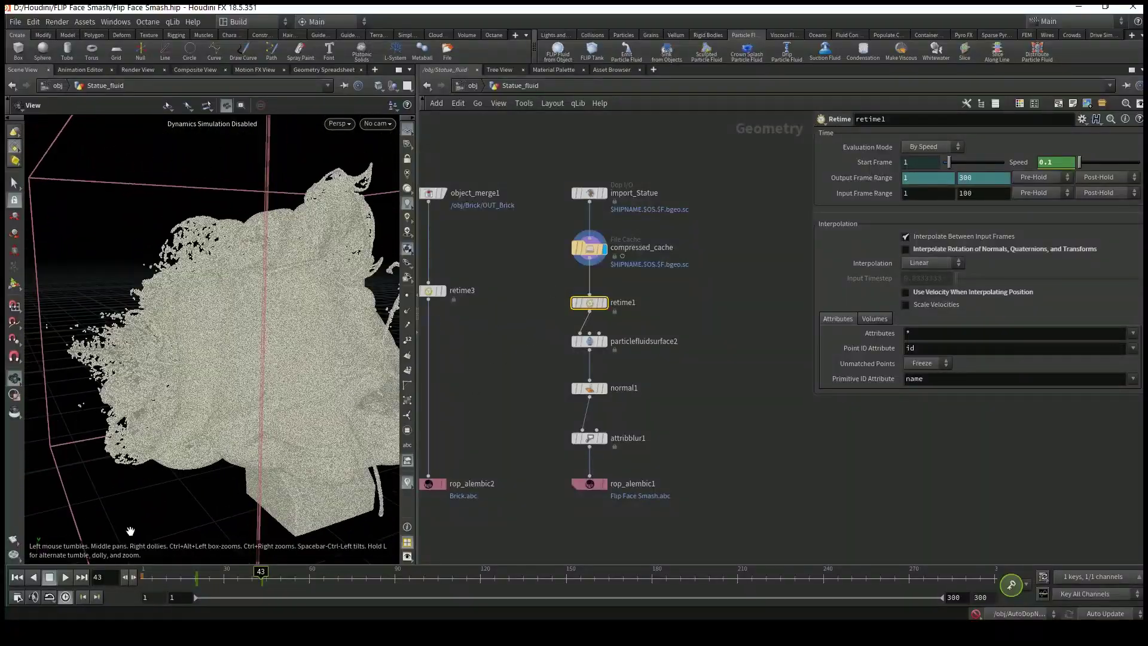
Review the surfacing and filtering settings of particlefluidsurface2.
left_click(590, 339)
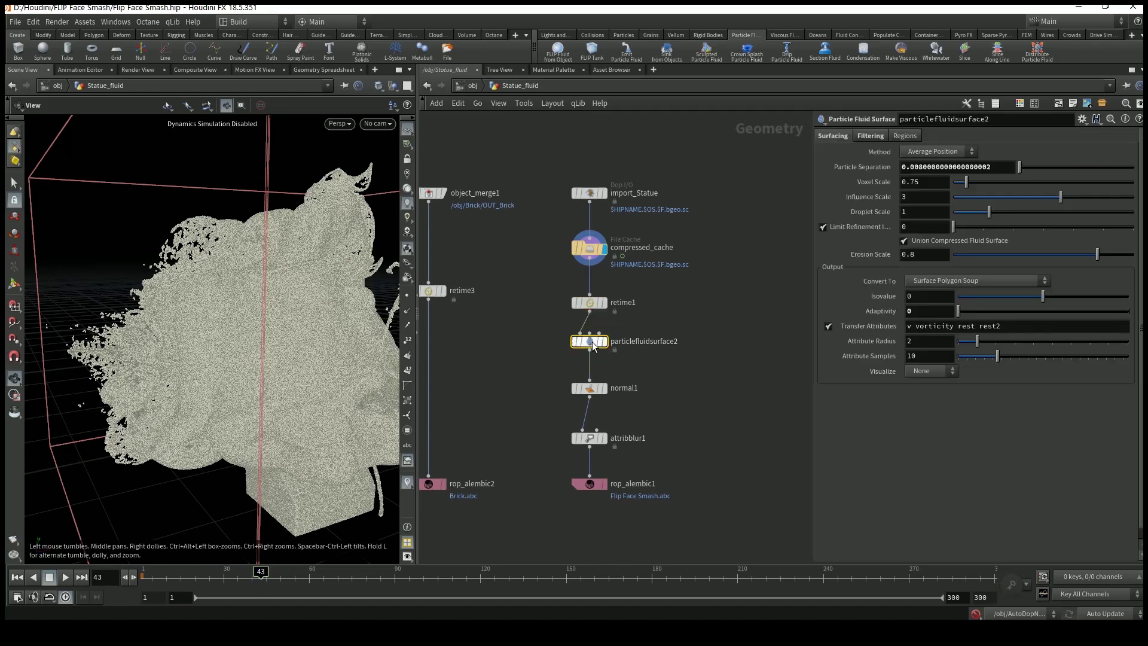
left_click_drag(593, 348, 590, 349)
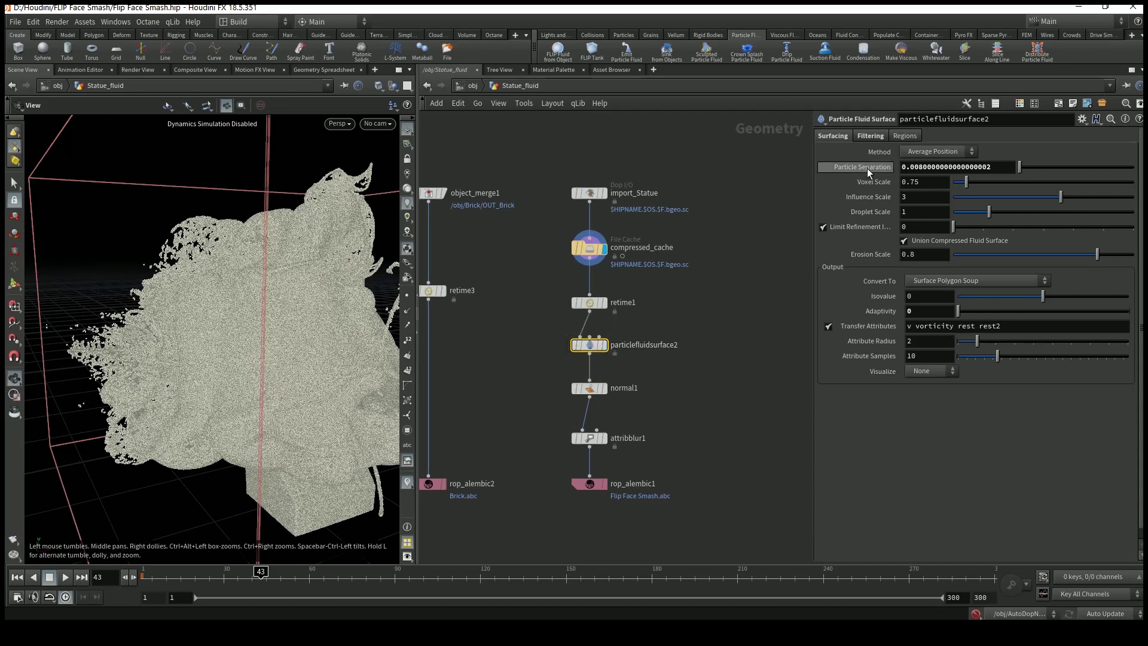
mouse_move(866, 167)
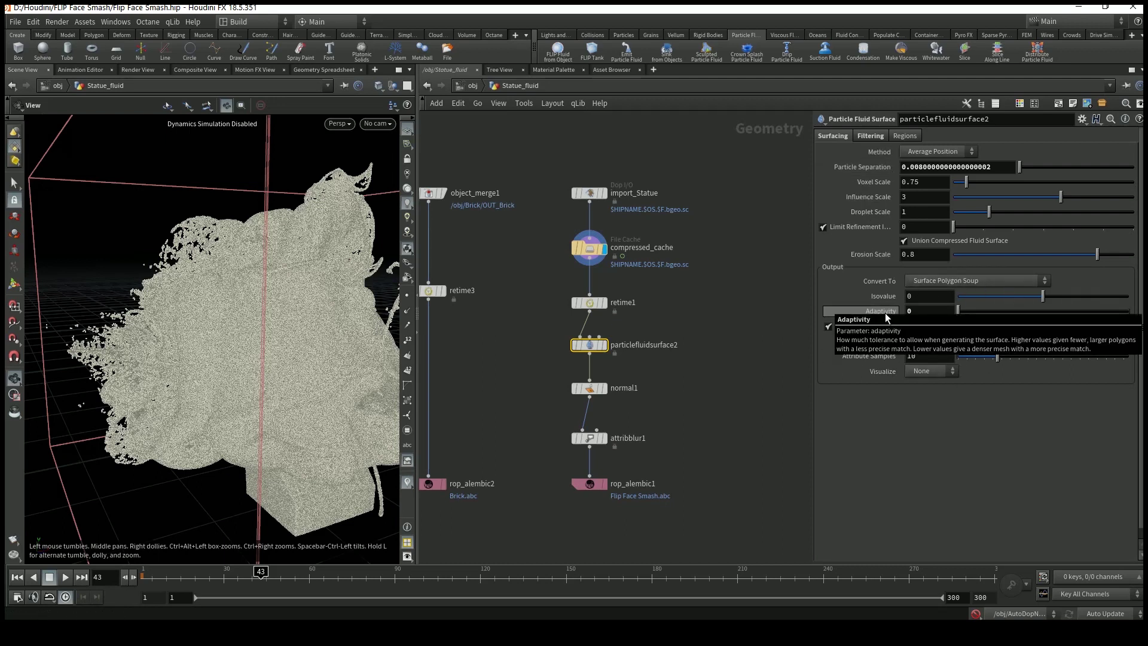
left_click(869, 136)
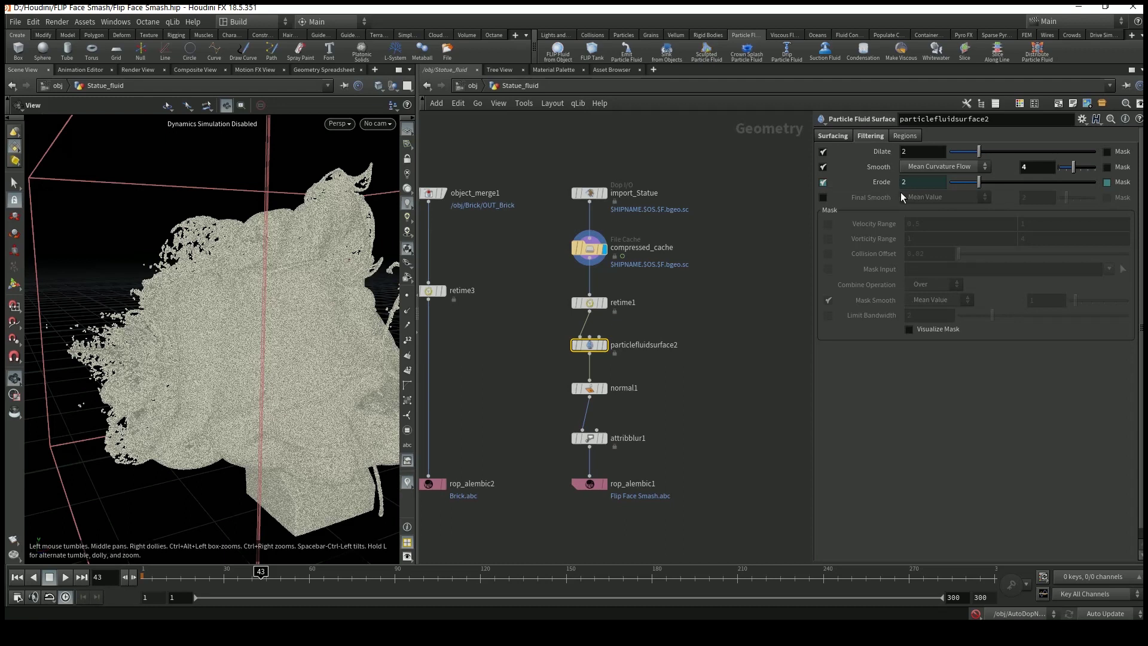
Display the particlefluidsurface2 mesh and examine the smashed statue from another angle.
middle_click_drag(675, 373, 663, 305)
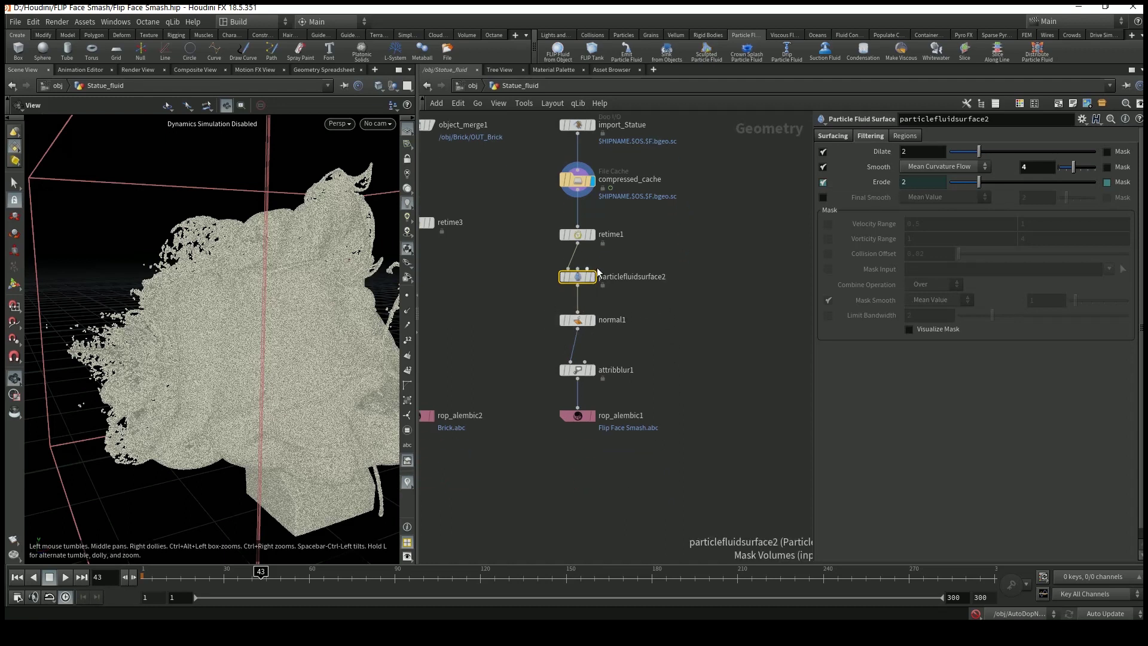
mouse_move(595, 282)
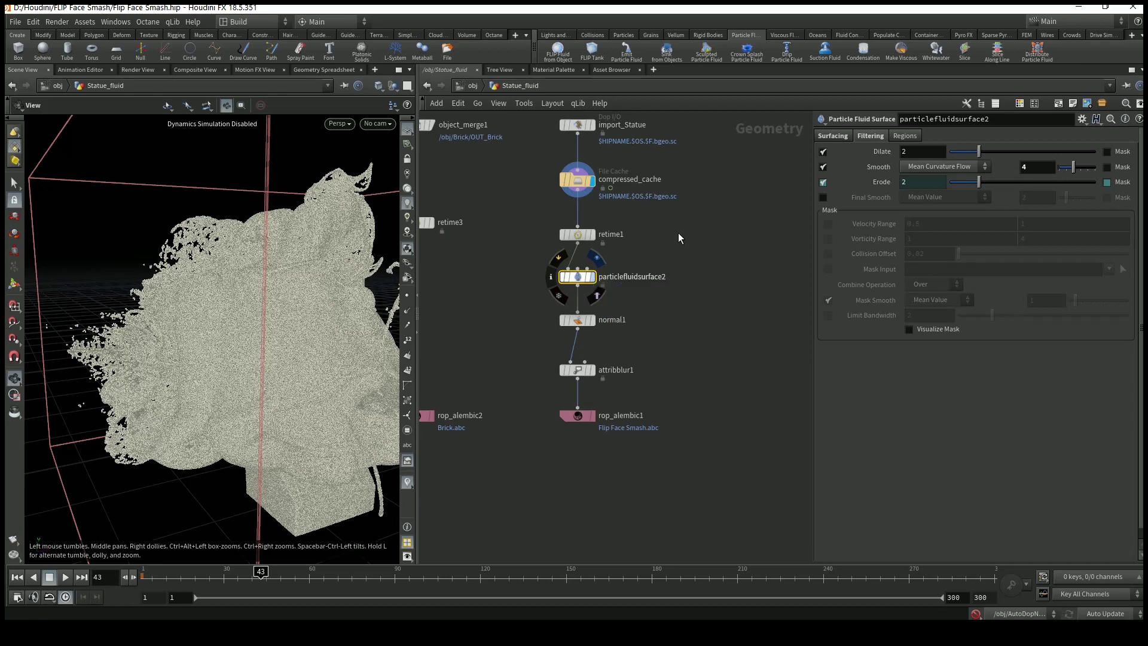
key("r")
left_click_drag(263, 371, 295, 318)
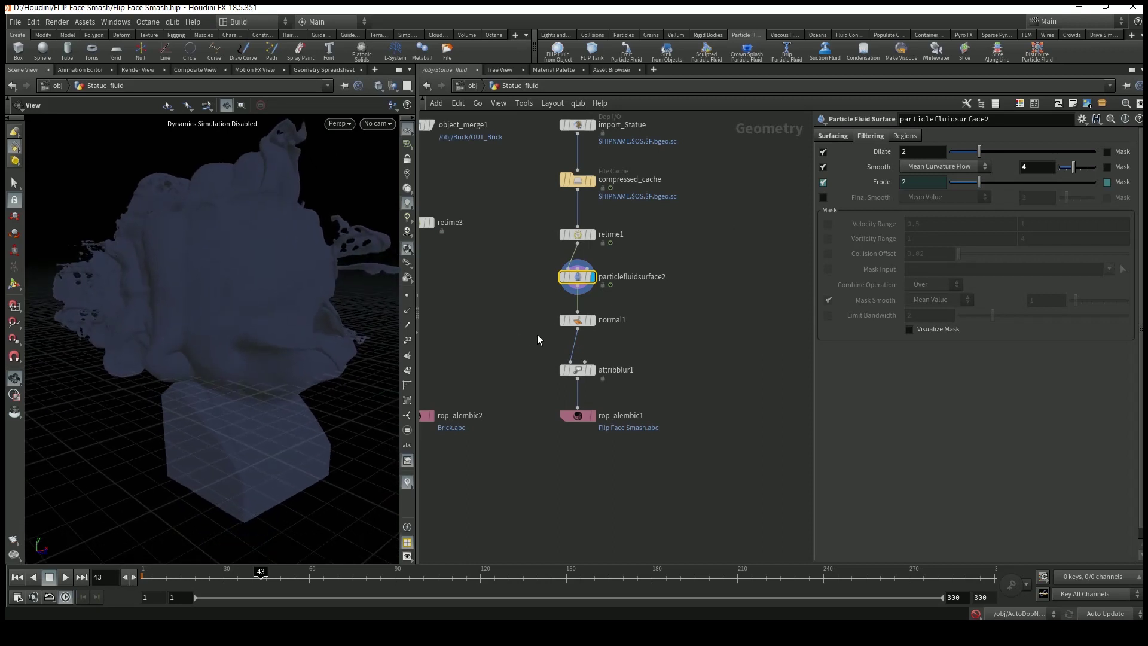
Display the results of normal1 and attribblur1 in turn and show attribblur1's settings.
mouse_move(585, 326)
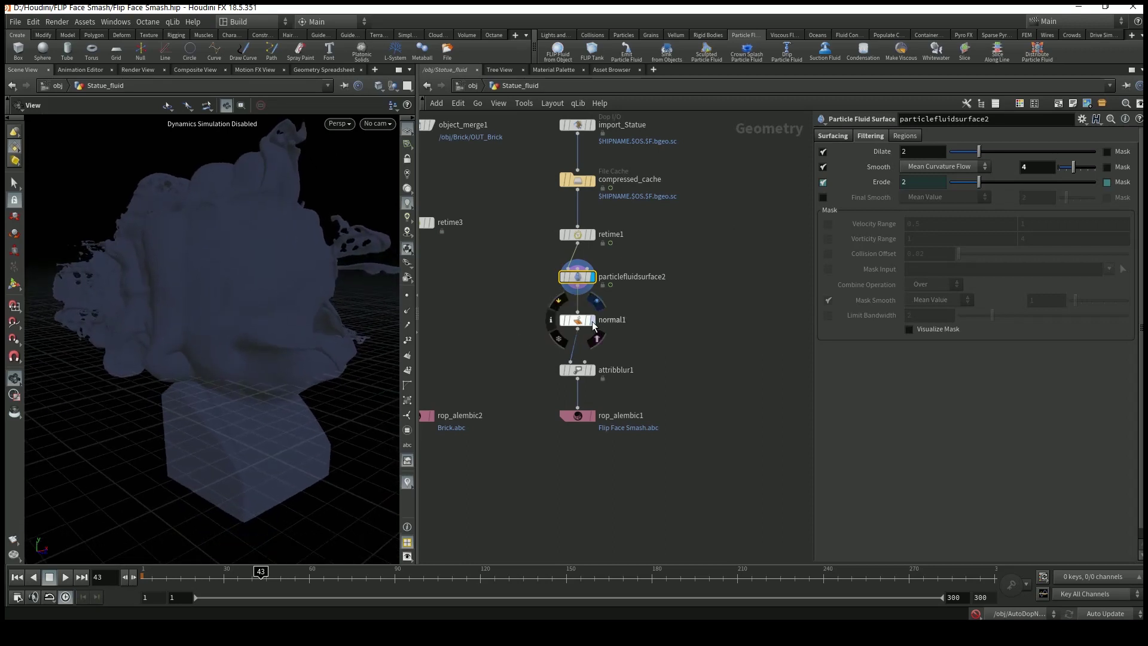
left_click(593, 324)
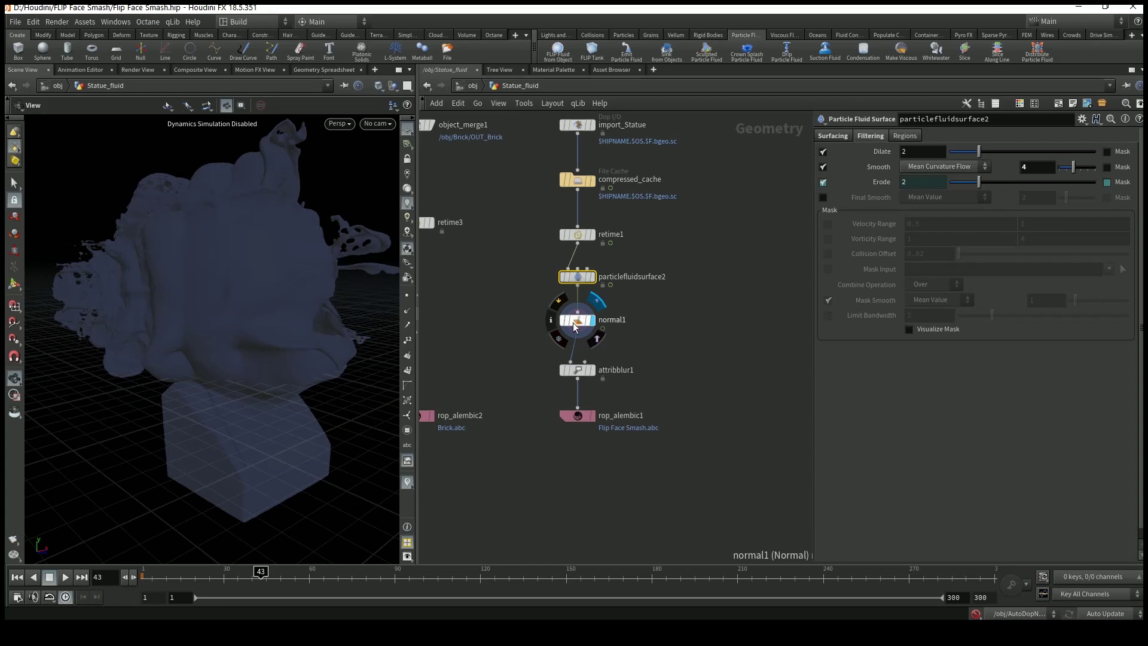
mouse_move(588, 375)
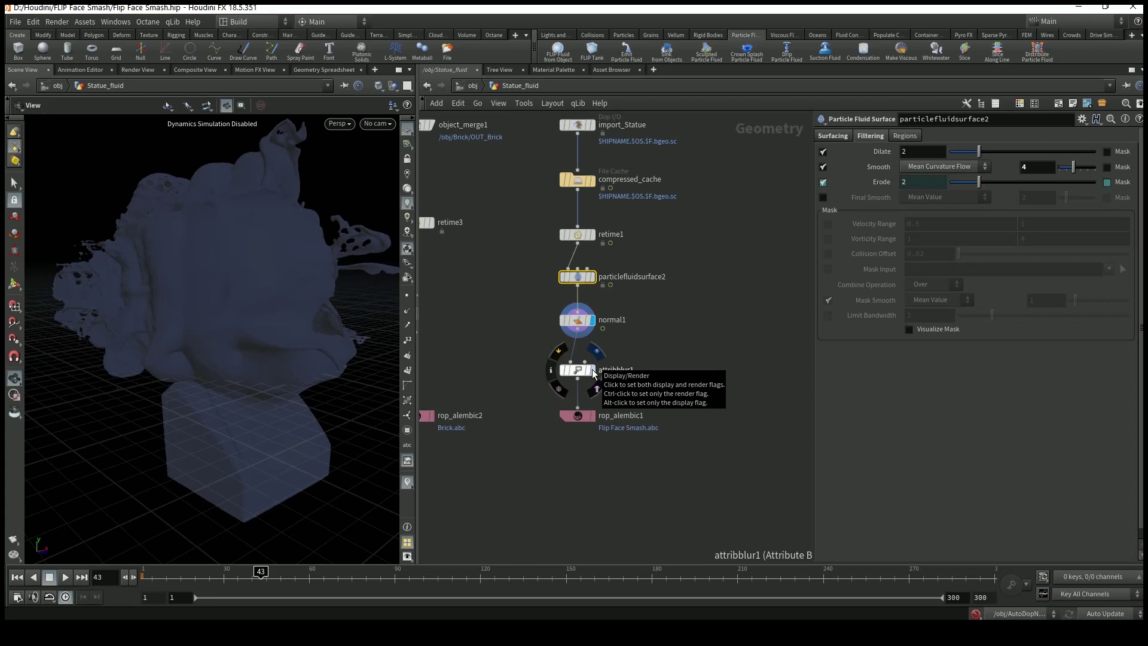
left_click(594, 373)
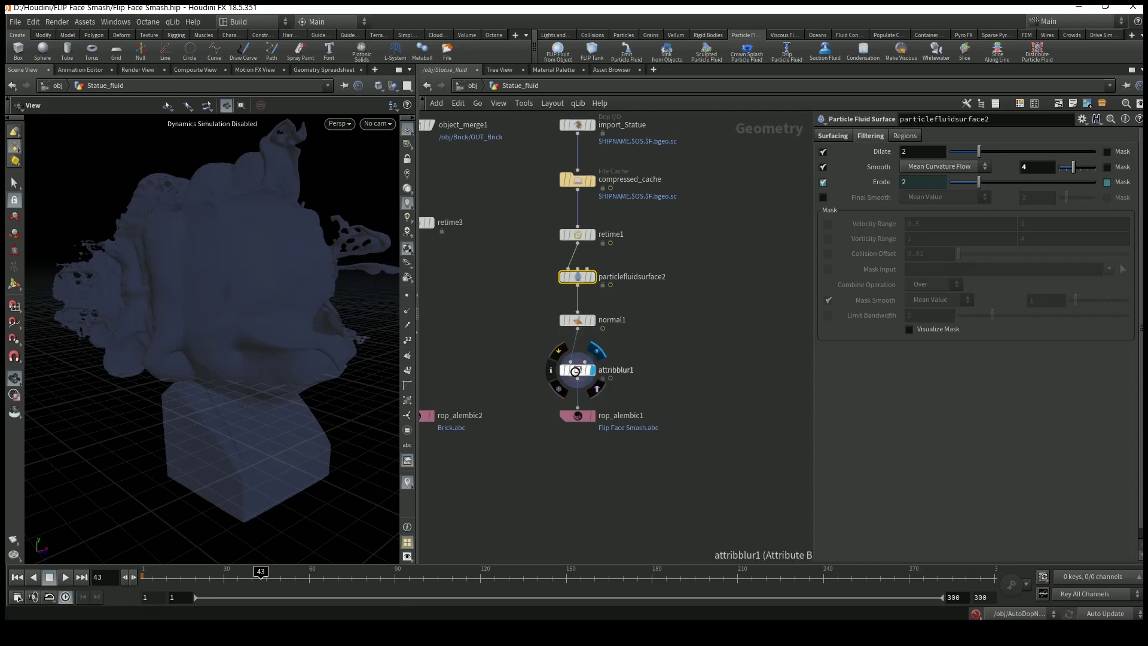
left_click(576, 370)
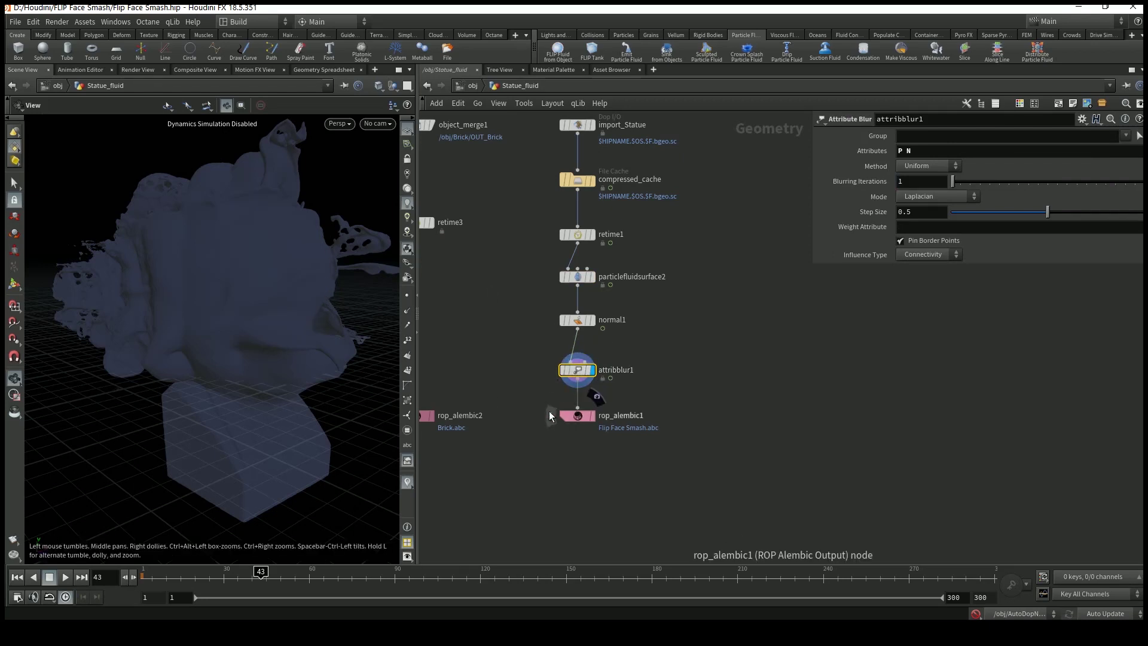
Review the frame range, output file and motion blur settings of the statue's Alembic export node, rop_alembic1.
left_click(577, 418)
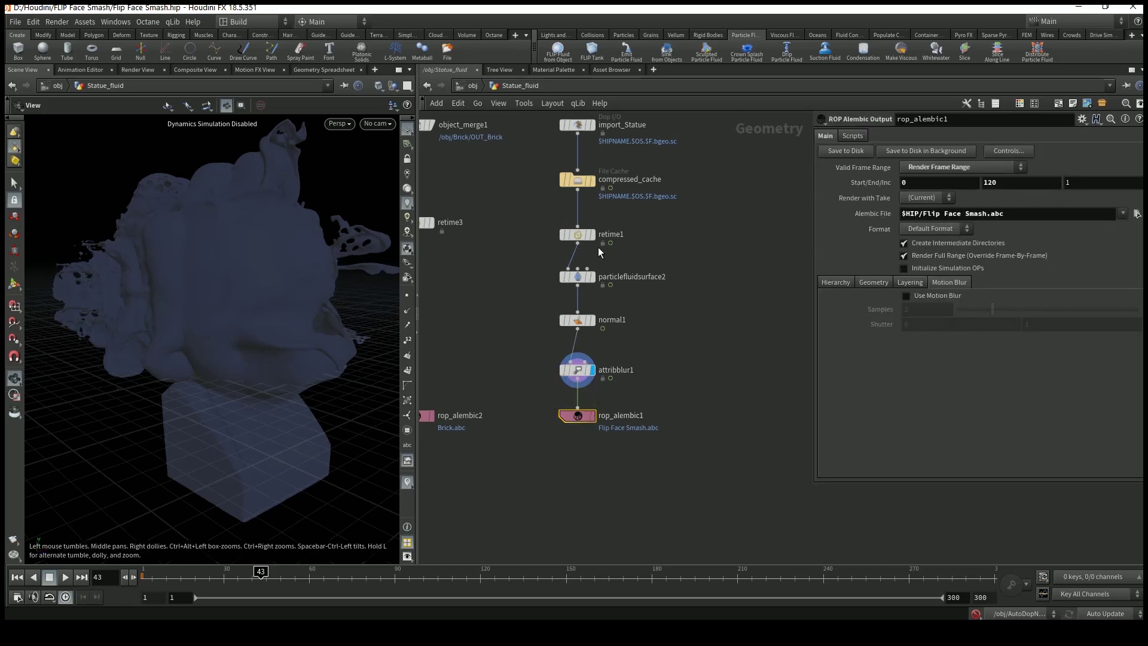
mouse_move(576, 181)
Review the brick branch's settings in order: object_merge1, retime3 and the Alembic export node rop_alembic2.
mouse_move(683, 306)
middle_mouse_down()
mouse_move(690, 298)
mouse_move(670, 324)
middle_mouse_up()
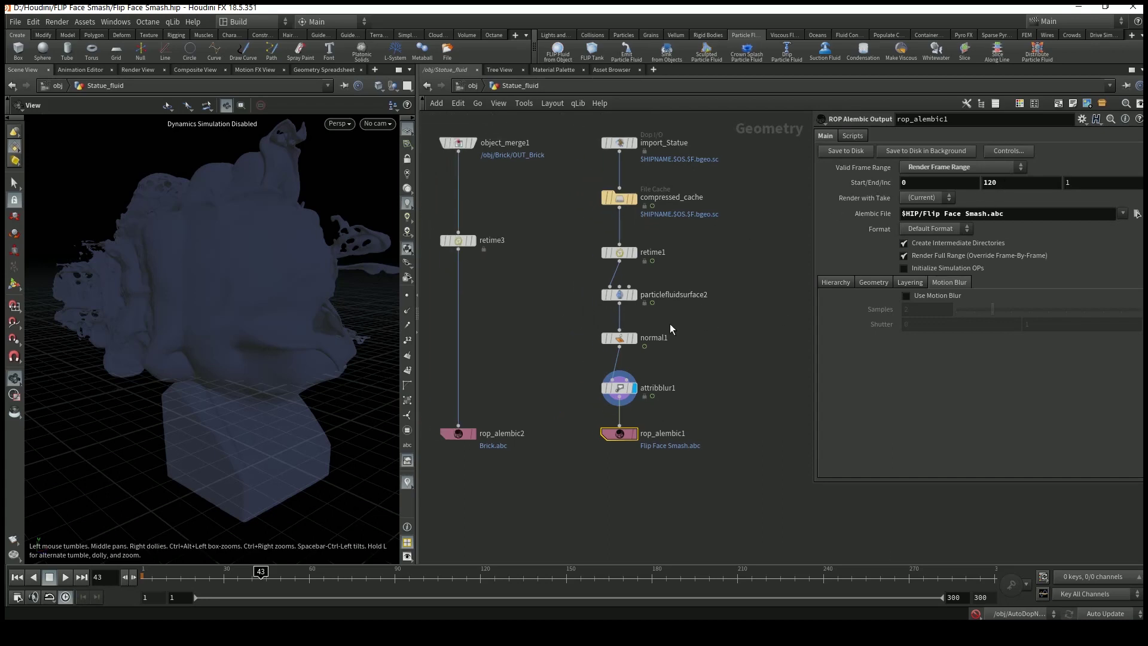
middle_click_drag(473, 282, 526, 290)
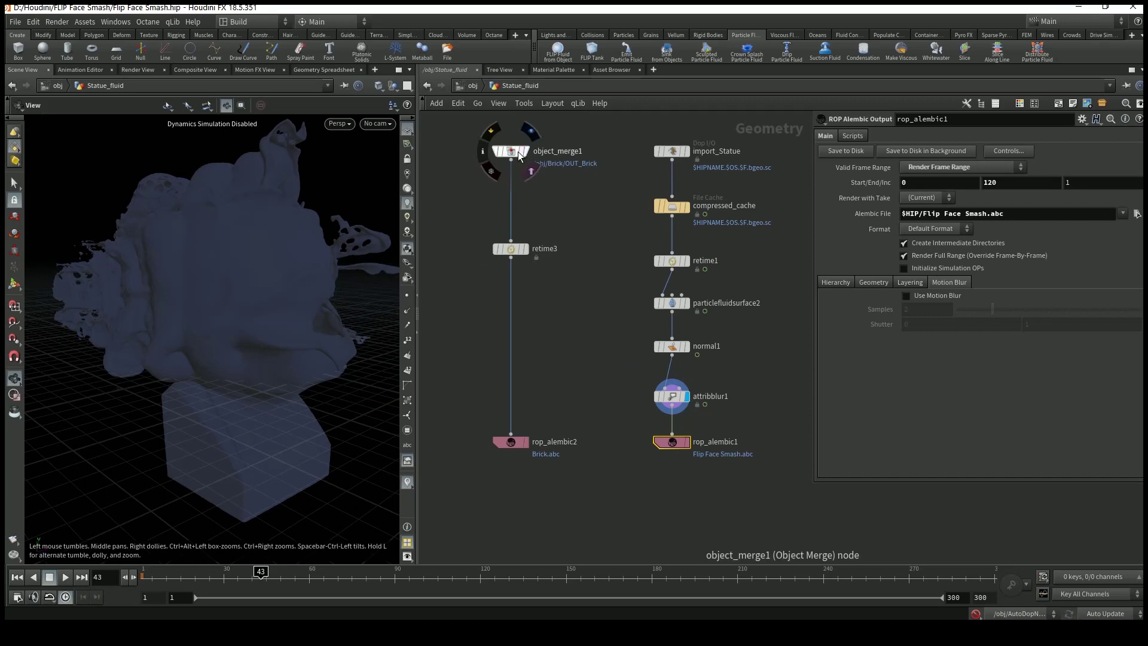
left_click(517, 153)
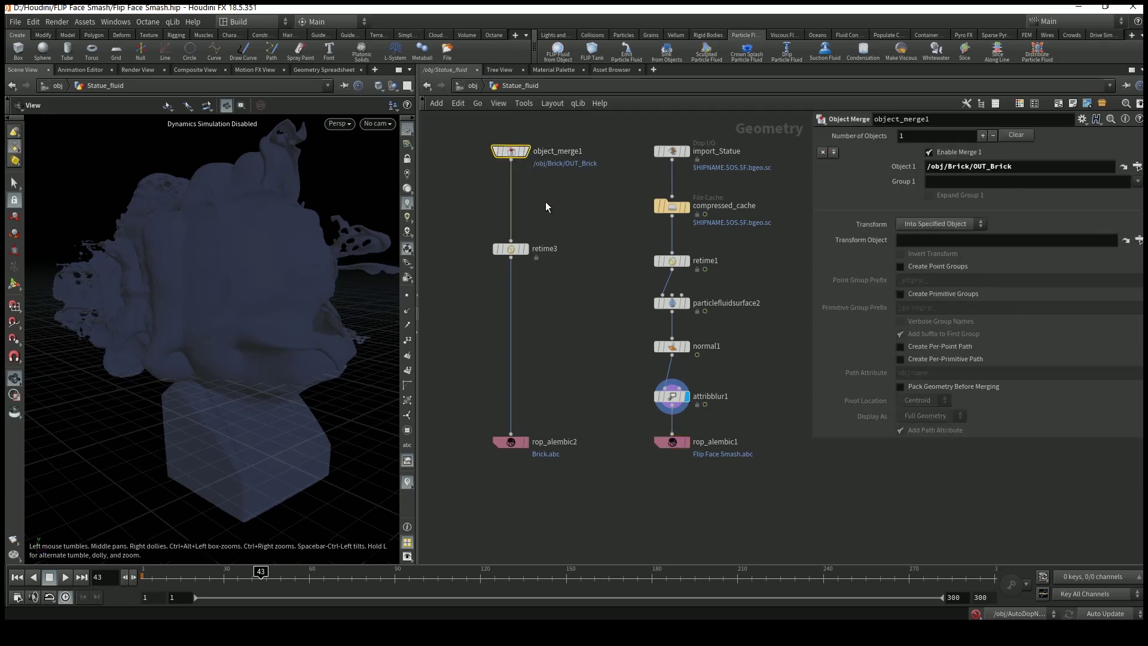
left_click(510, 252)
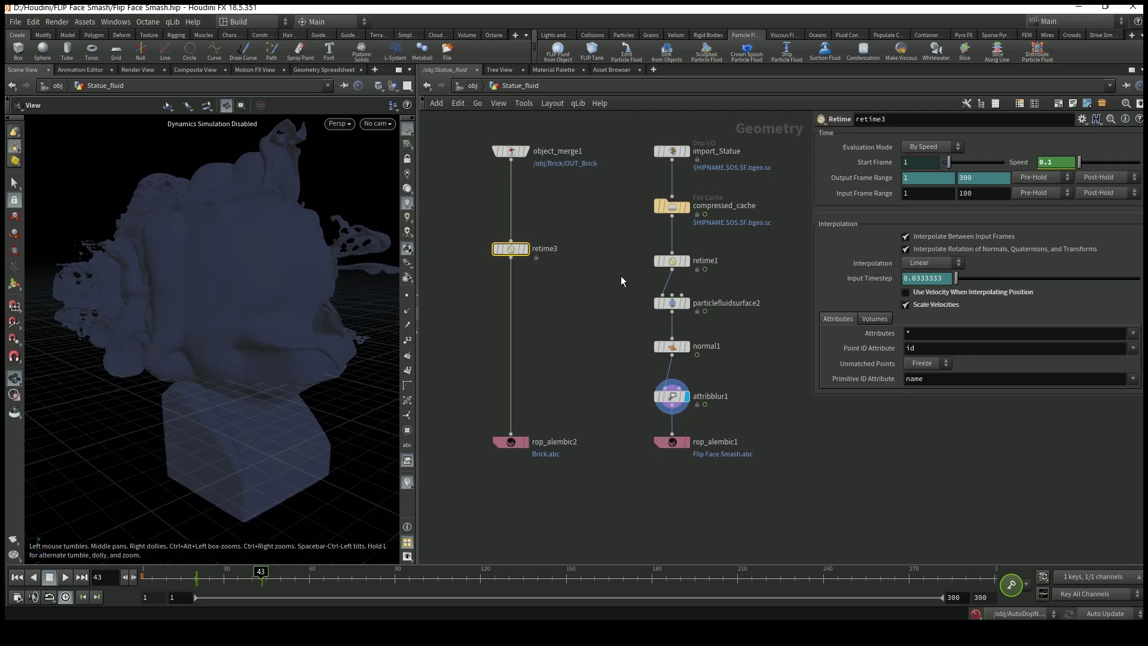
left_click(516, 443)
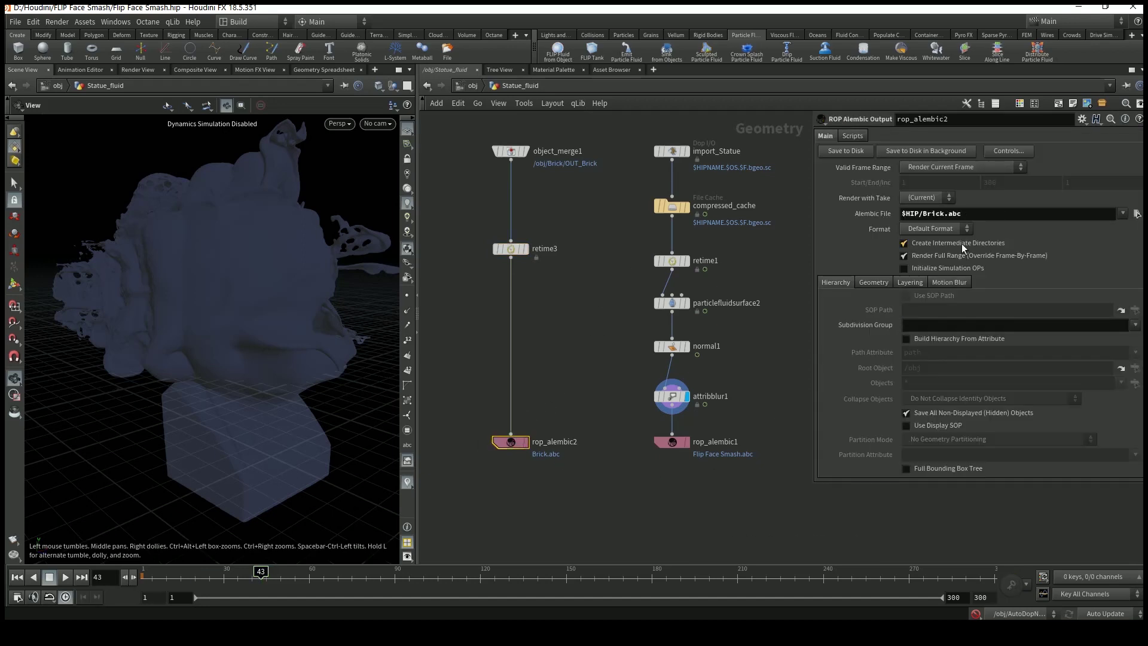